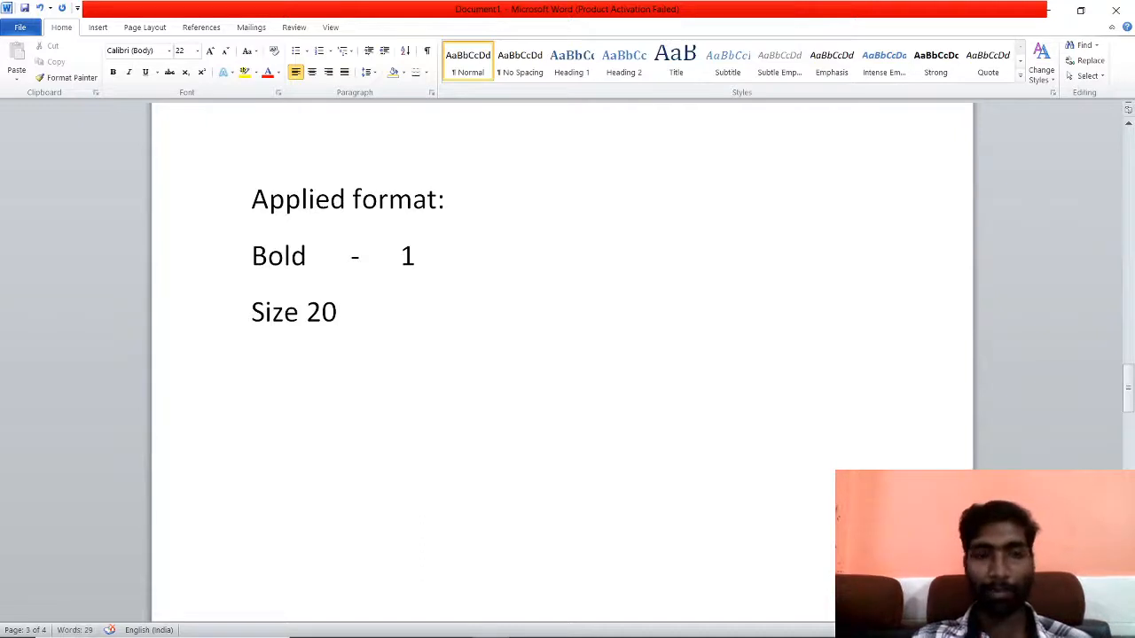
Step: Complete the "Size 20" line with a tab-separated dash and the count 1
{"action": "key", "text": "Tab"}
{"action": "type", "text": "-"}
{"action": "key", "text": "Tab"}
{"action": "type", "text": "1"}
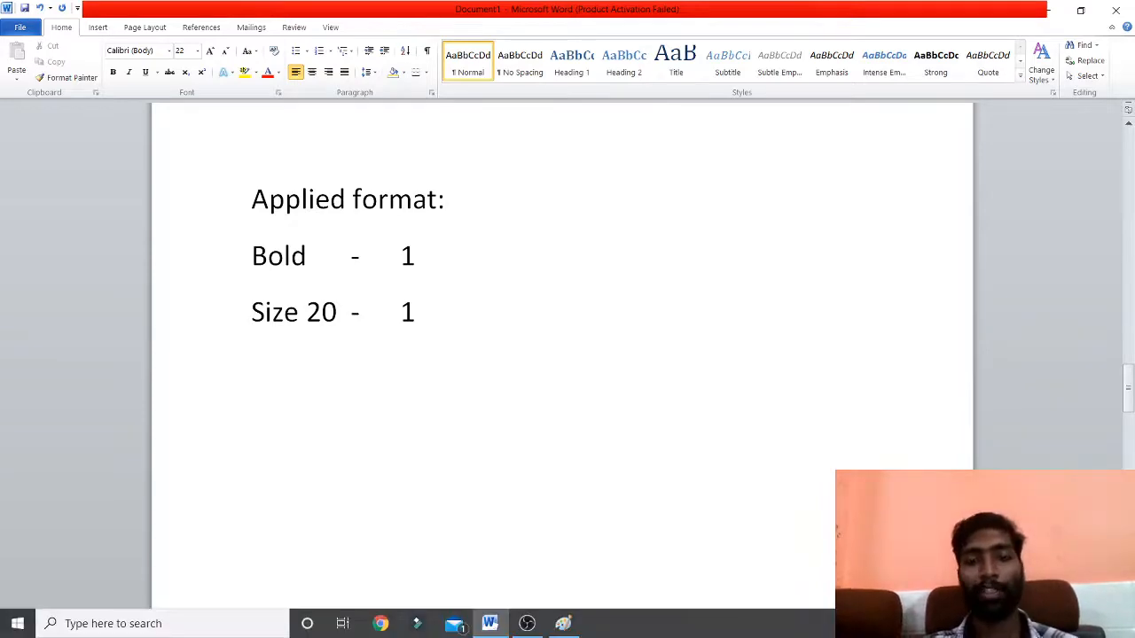
{"action": "left_click", "coordinate": [523, 625]}
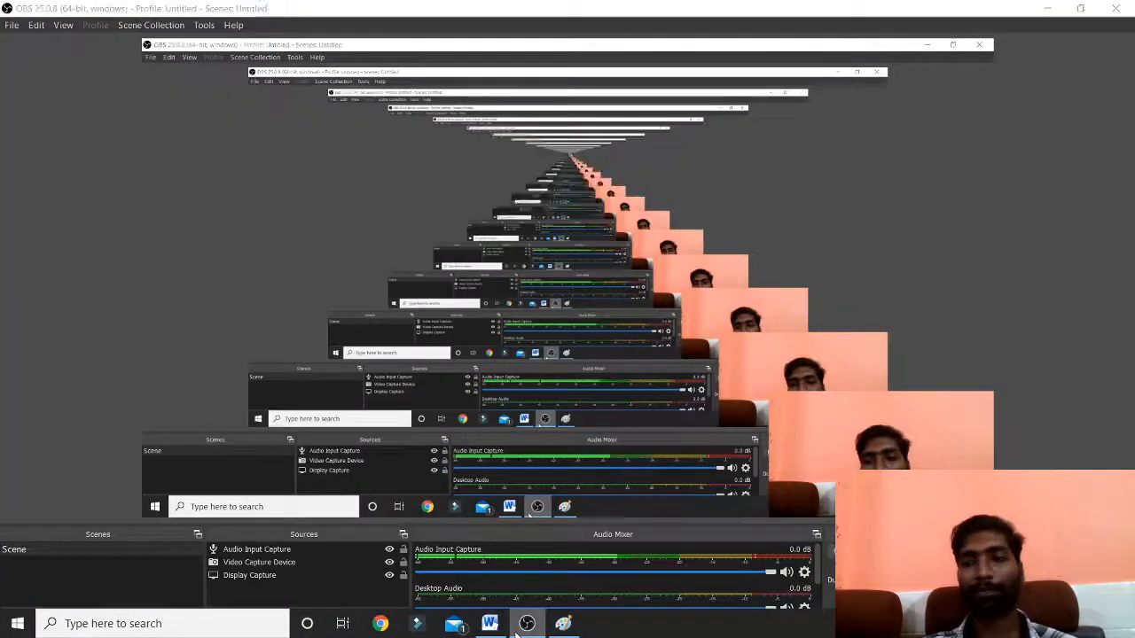
{"action": "left_click", "coordinate": [524, 625]}
{"action": "key", "text": "Return"}
{"action": "key", "text": "Return"}
{"action": "key", "text": "Return"}
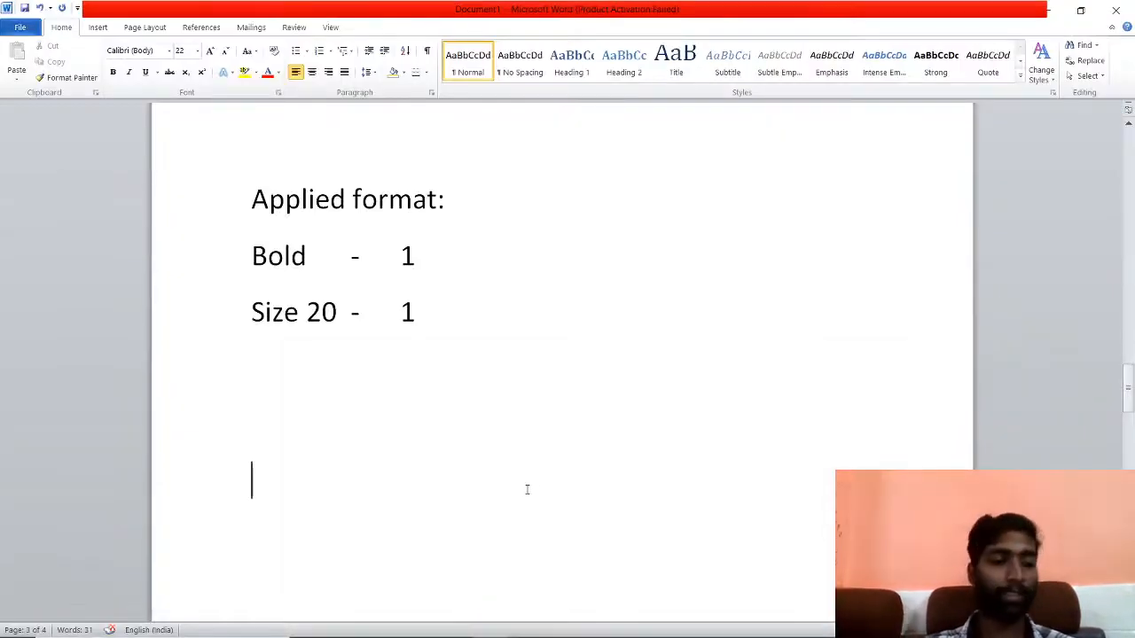
Step: Clear the entire content of the document
{"action": "key", "text": "ctrl+a"}
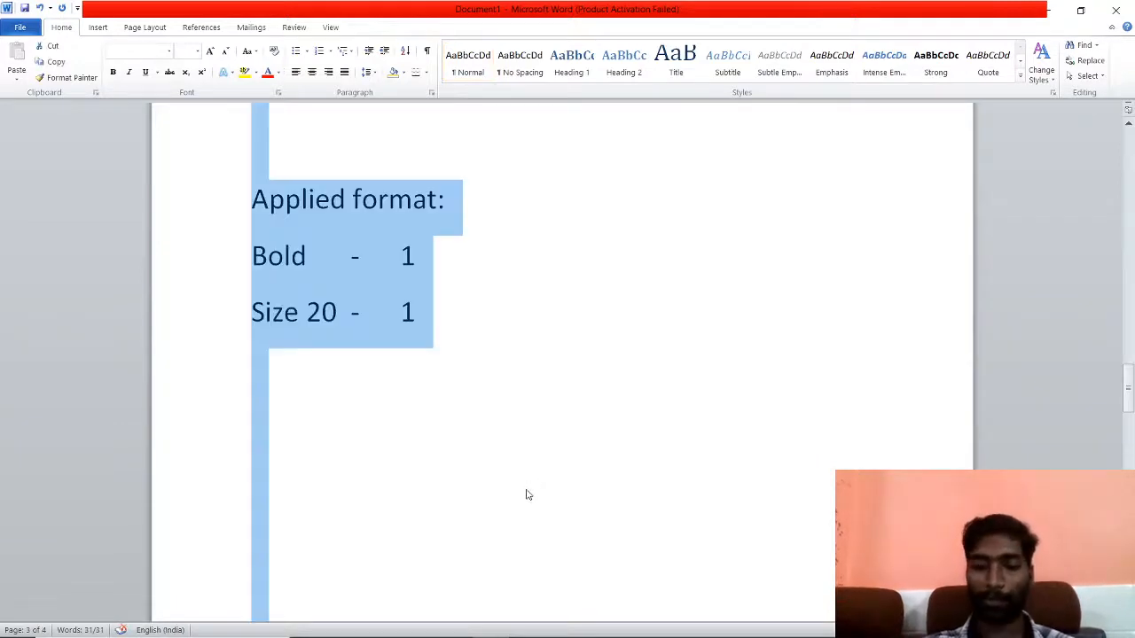
{"action": "key", "text": "Delete"}
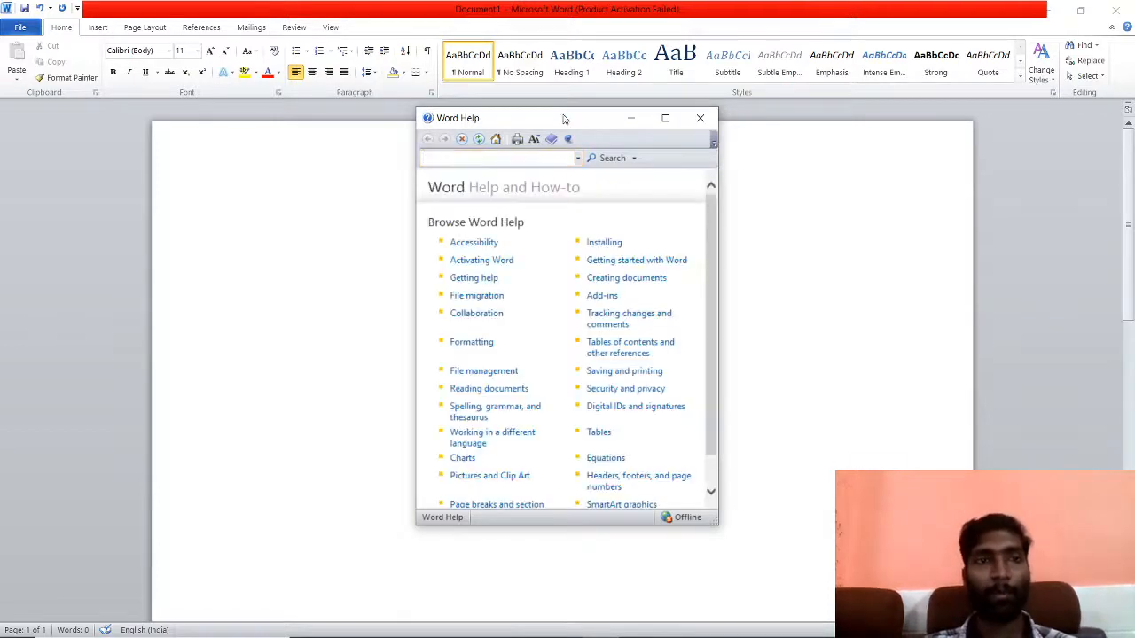
Step: Copy the body text of the "Locate the Product ID for your Office program" article under Activating Word, and close Word Help
{"action": "left_click", "coordinate": [494, 265]}
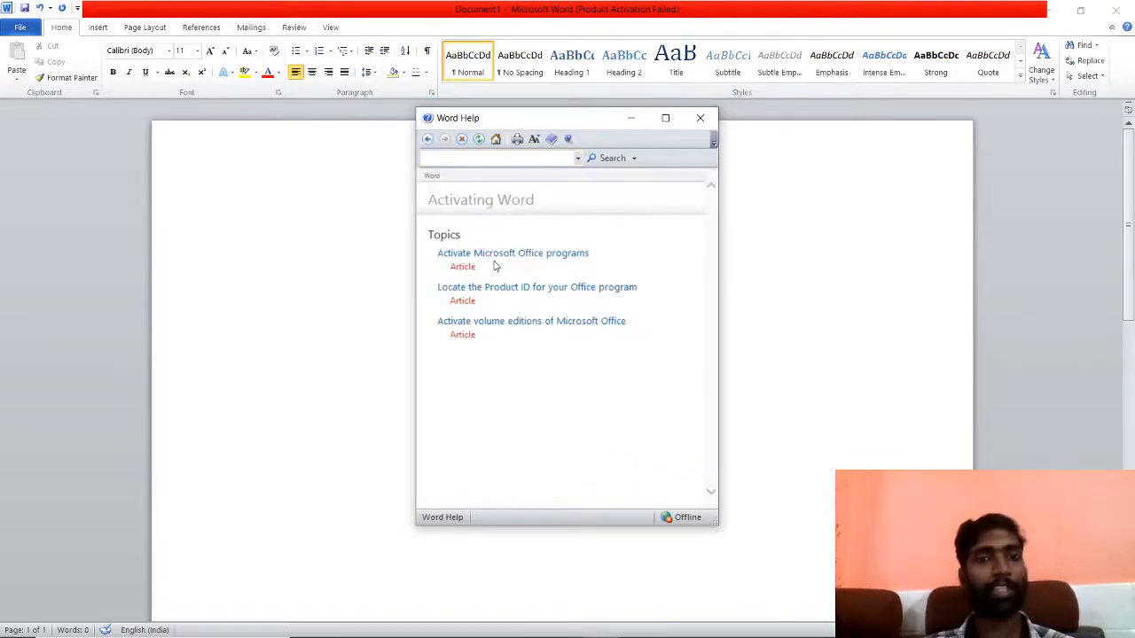
{"action": "left_click", "coordinate": [485, 289]}
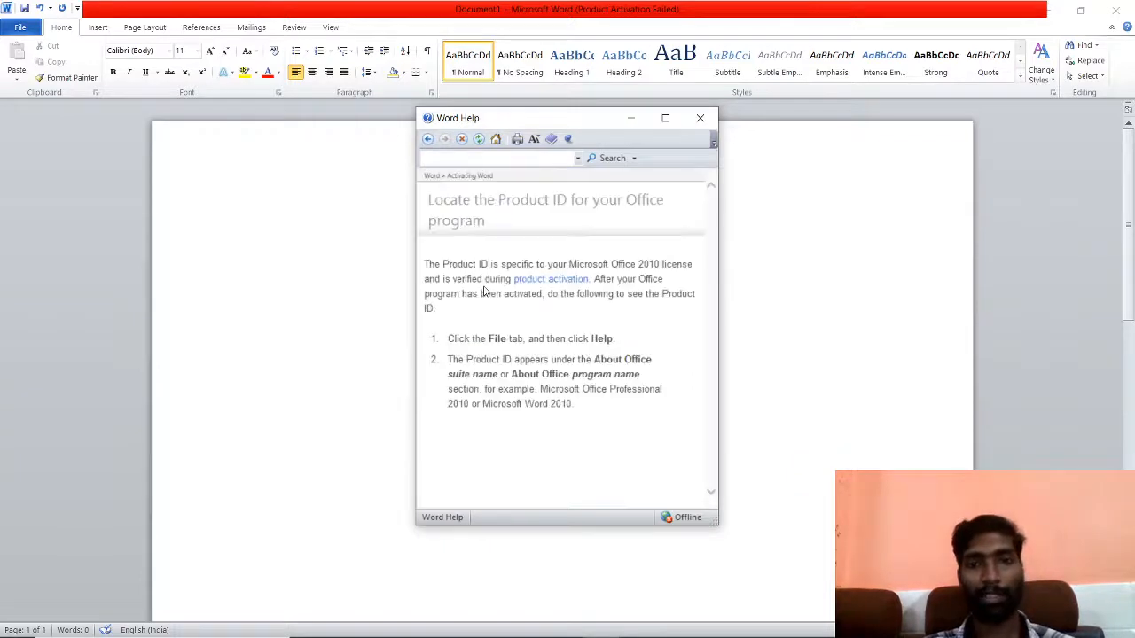
{"action": "left_click_drag", "start_coordinate": [430, 263], "coordinate": [571, 373]}
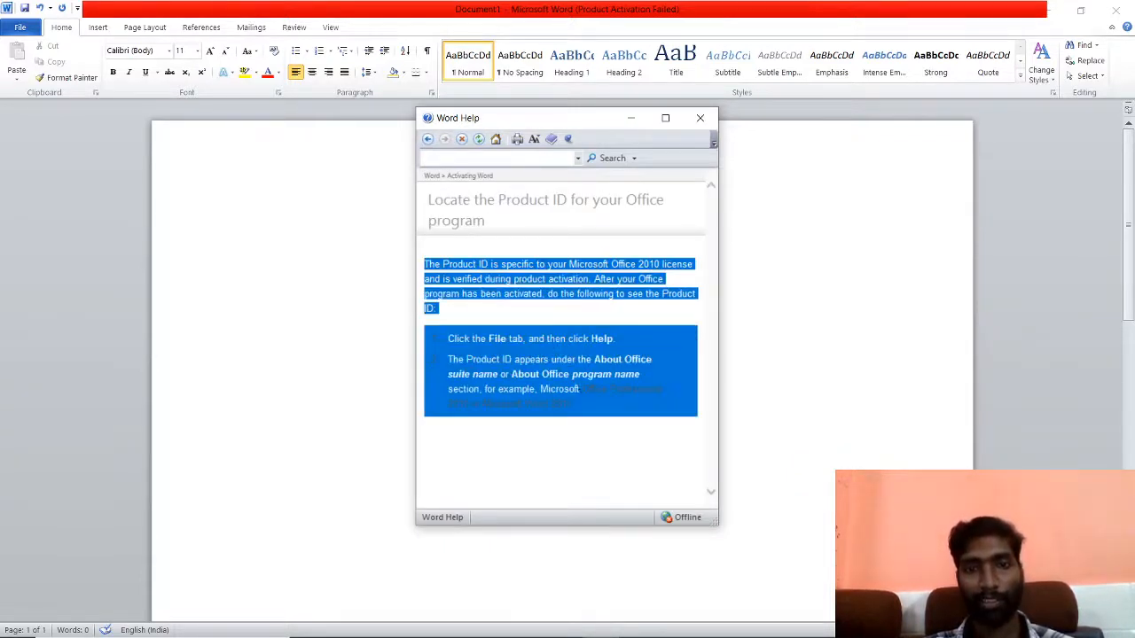
{"action": "right_click", "coordinate": [575, 372]}
{"action": "left_click", "coordinate": [576, 377]}
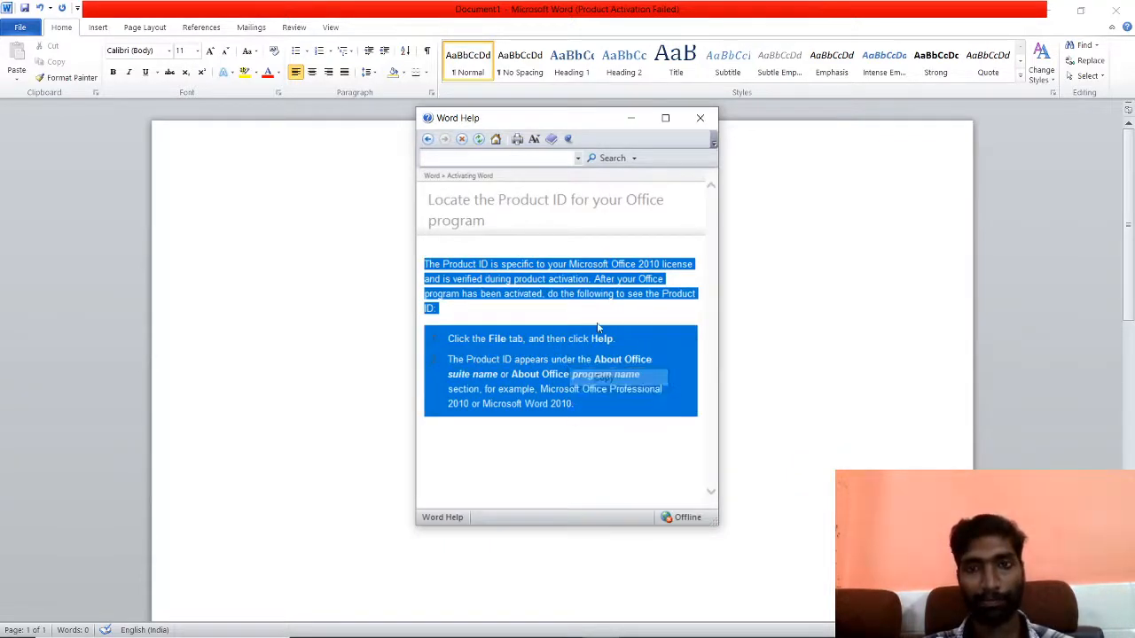
{"action": "left_click", "coordinate": [700, 118]}
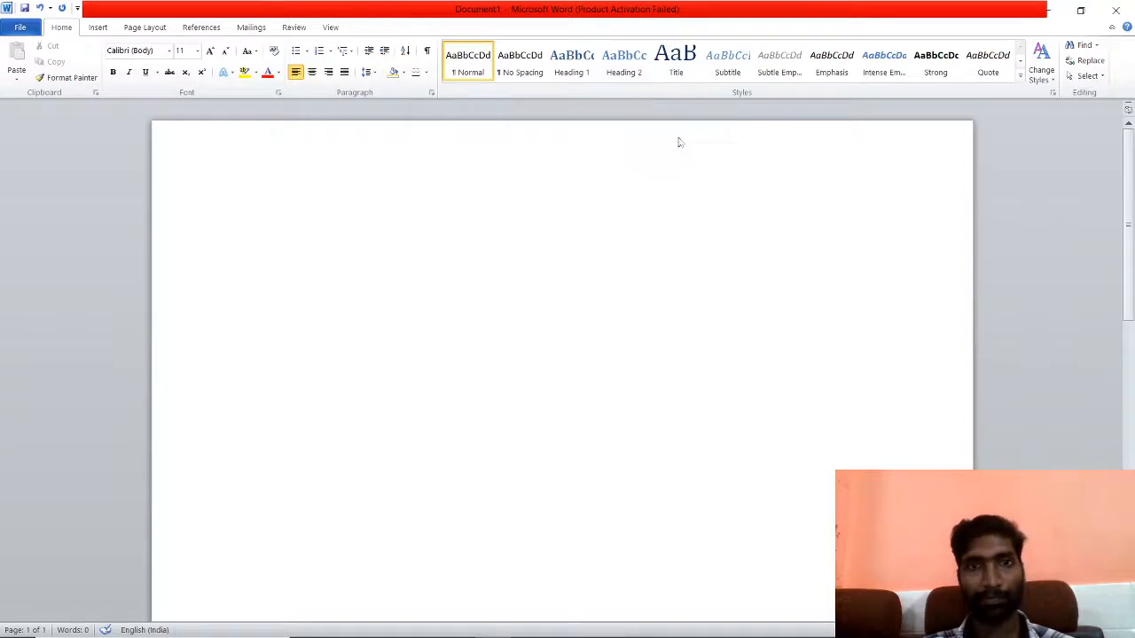
Step: Paste the copied Product ID text five times into the blank document and place the cursor in the first copy's second list item
{"action": "left_click", "coordinate": [265, 233]}
{"action": "key", "text": "ctrl+v"}
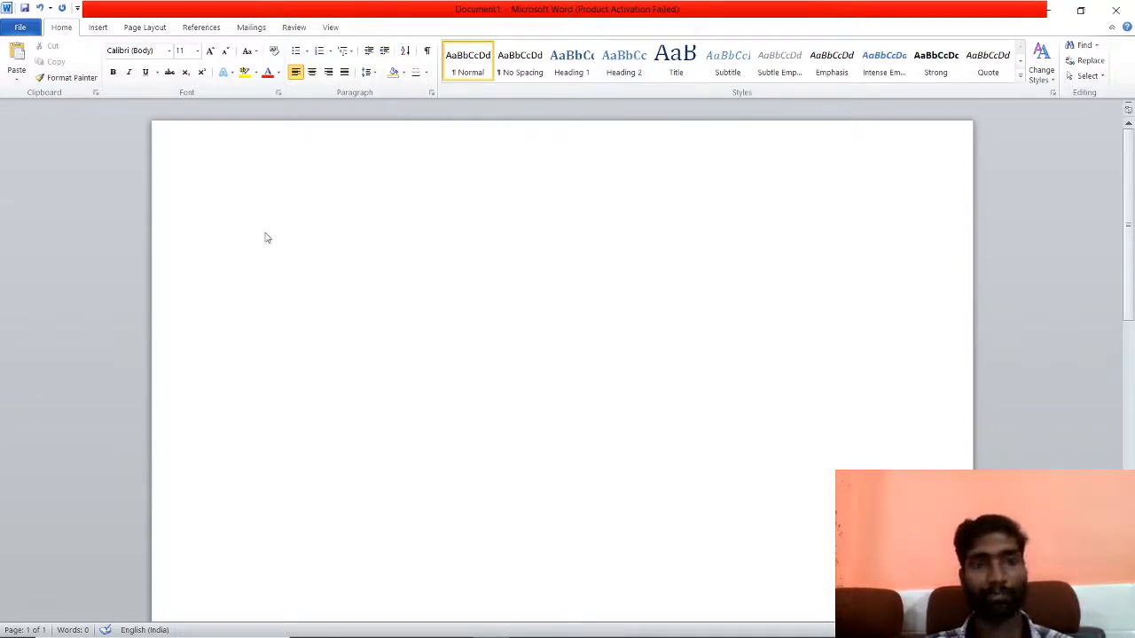
{"action": "key", "text": "ctrl+v"}
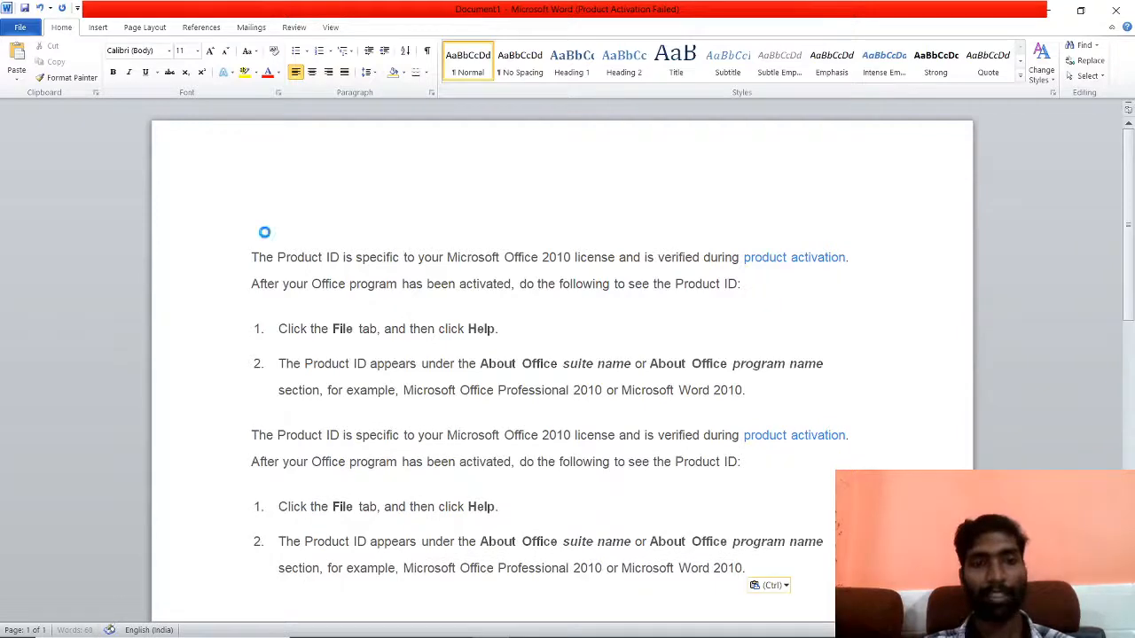
{"action": "key", "text": "ctrl+v"}
{"action": "key", "text": "ctrl+v"}
{"action": "key", "text": "ctrl+v"}
{"action": "scroll", "coordinate": [386, 428], "scroll_direction": "up", "scroll_amount": 5}
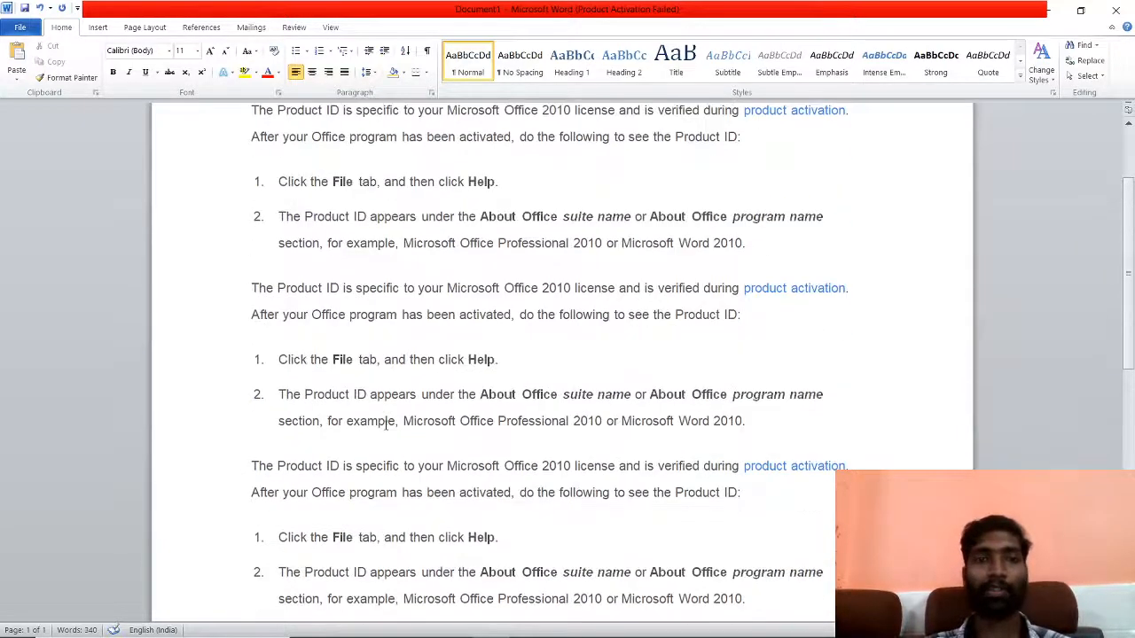
{"action": "left_click", "coordinate": [408, 381]}
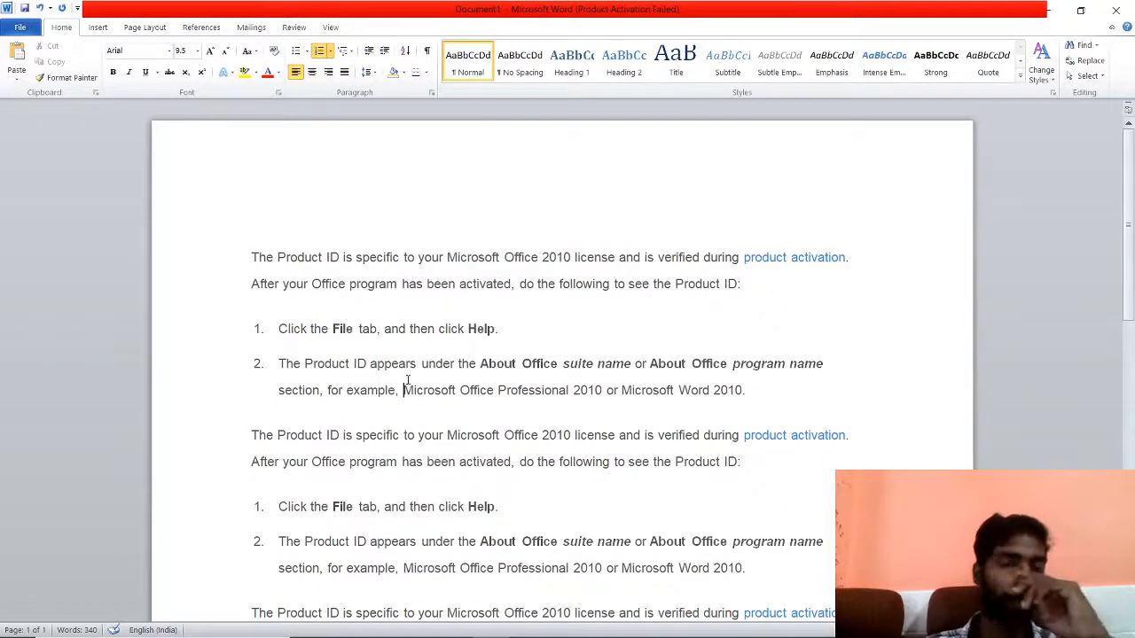
Step: Restore the document window to a floating size, widen it across the screen and move it down
{"action": "left_click", "coordinate": [1080, 12]}
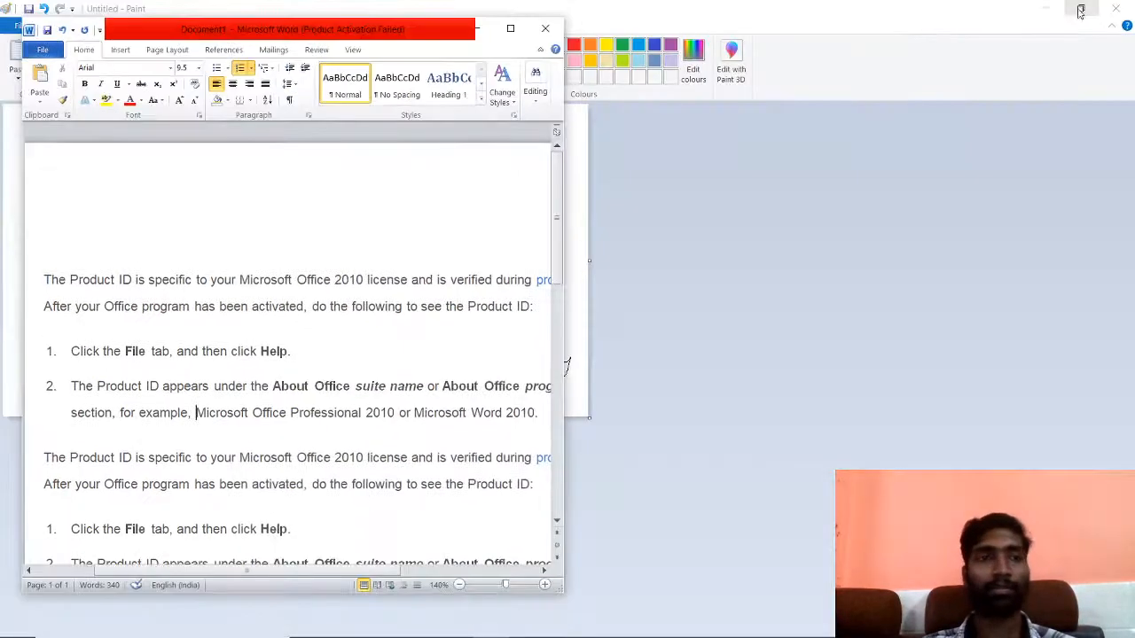
{"action": "left_click", "coordinate": [510, 28]}
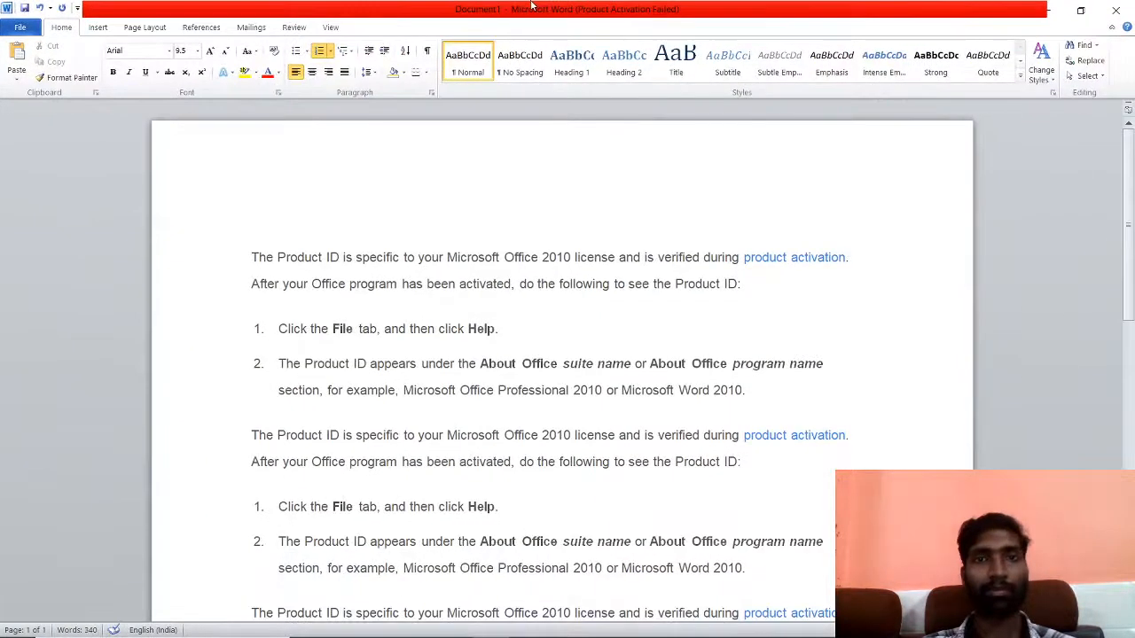
{"action": "double_click", "coordinate": [532, 7]}
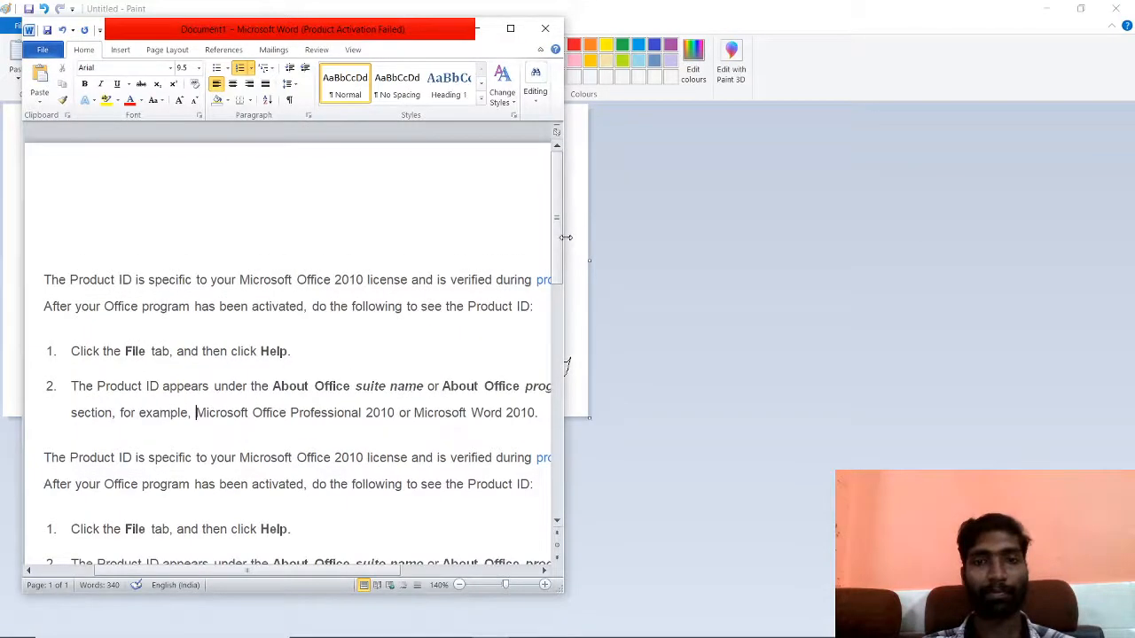
{"action": "left_click_drag", "start_coordinate": [566, 238], "coordinate": [1132, 209]}
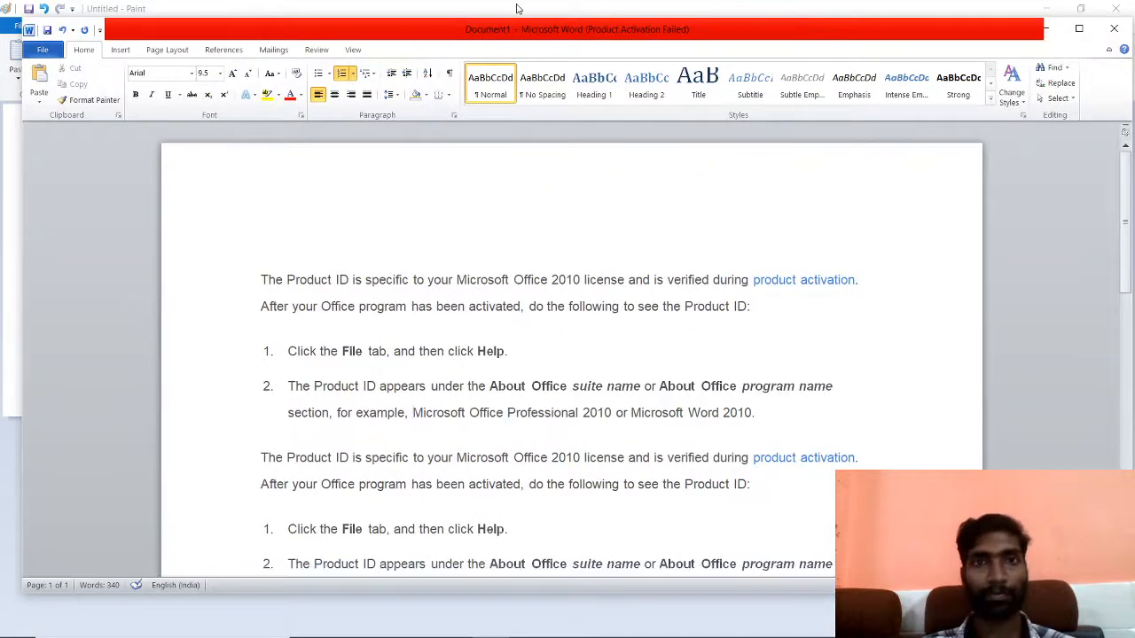
{"action": "mouse_move", "coordinate": [518, 8]}
{"action": "left_mouse_down"}
{"action": "mouse_move", "coordinate": [539, 58]}
{"action": "mouse_move", "coordinate": [549, 224]}
{"action": "left_mouse_up"}
{"action": "left_click", "coordinate": [549, 142]}
{"action": "mouse_move", "coordinate": [568, 36]}
{"action": "left_mouse_down"}
{"action": "mouse_move", "coordinate": [573, 113]}
{"action": "mouse_move", "coordinate": [564, 100]}
{"action": "left_mouse_up"}
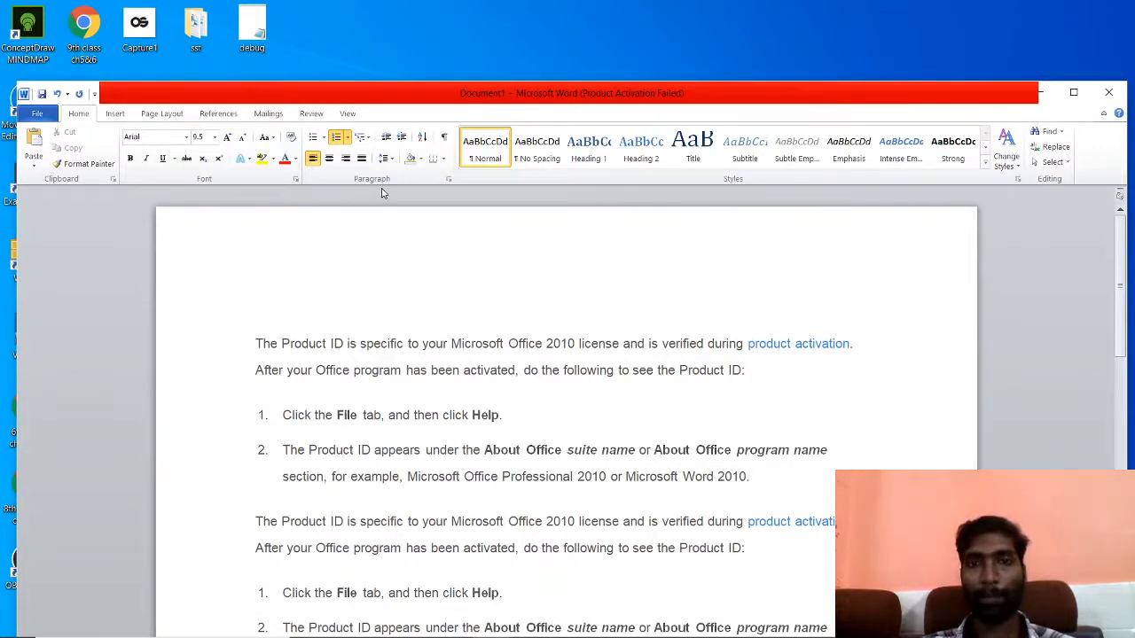
Step: Make the word "specific" in the first paragraph bold and maximize the document window
{"action": "mouse_move", "coordinate": [383, 194]}
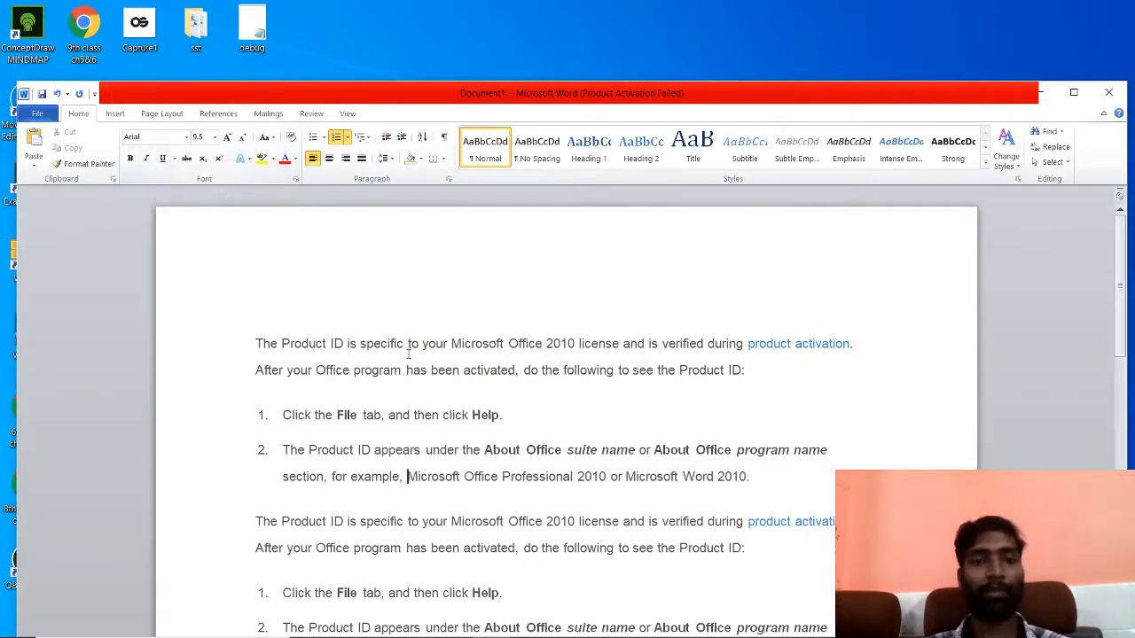
{"action": "double_click", "coordinate": [375, 346]}
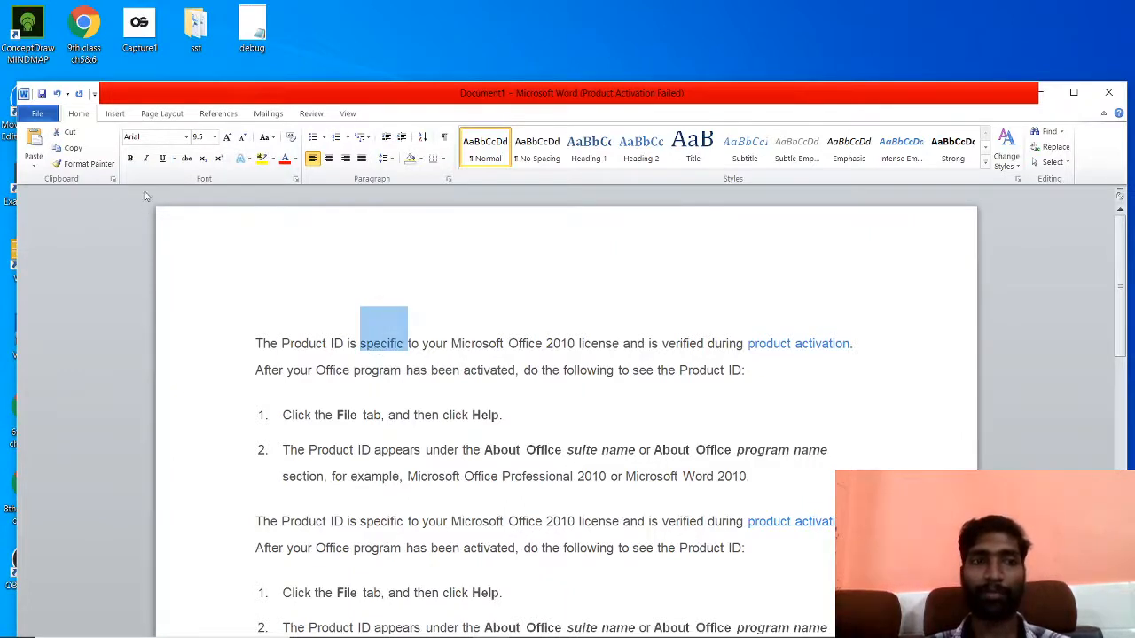
{"action": "left_click", "coordinate": [131, 159]}
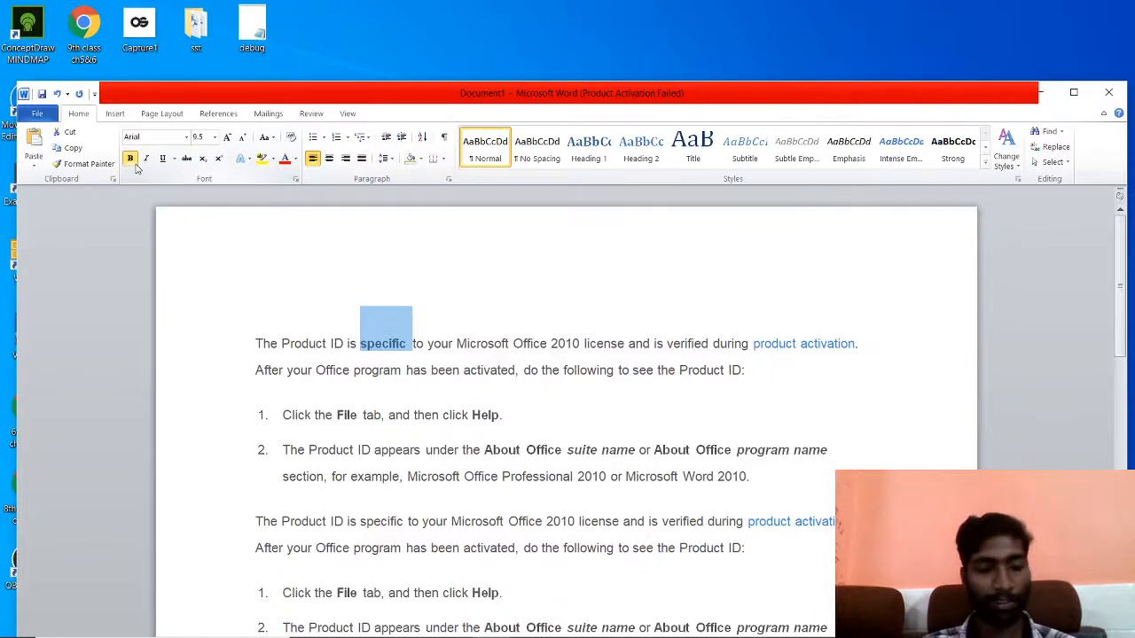
{"action": "key", "text": "super+Up"}
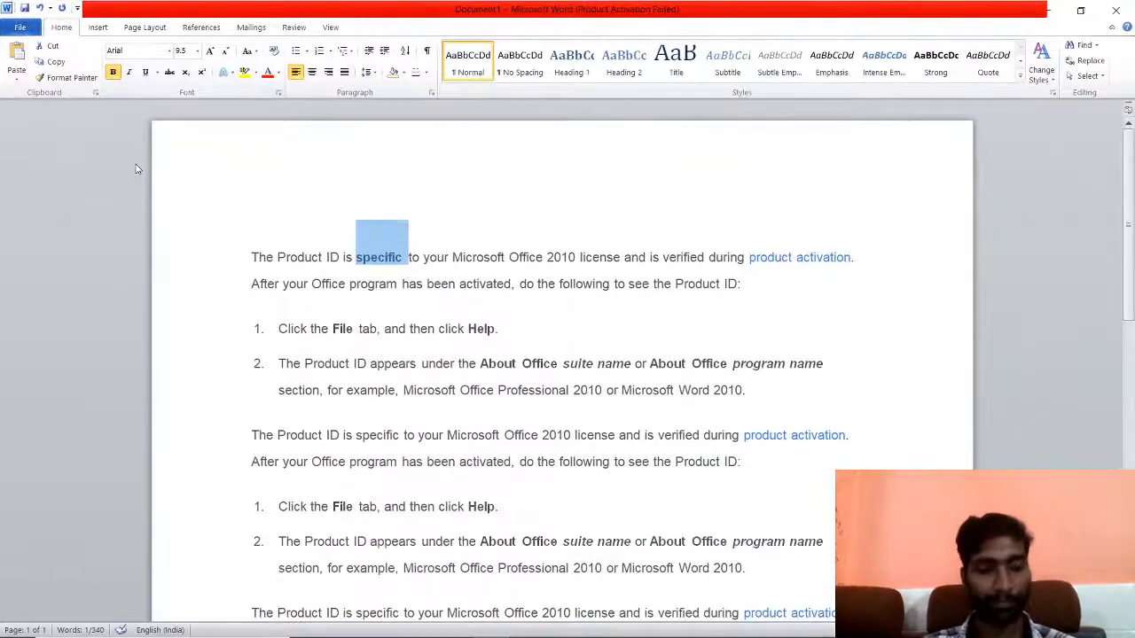
Step: Enlarge the selected word "specific" stepwise to font size 48
{"action": "key", "text": "ctrl+shift+period"}
{"action": "key", "text": "ctrl+shift+period"}
{"action": "key", "text": "ctrl+shift+period"}
{"action": "key", "text": "ctrl+shift+period"}
{"action": "key", "text": "ctrl+shift+period"}
{"action": "key", "text": "ctrl+shift+period"}
{"action": "key", "text": "ctrl+shift+period"}
{"action": "key", "text": "ctrl+shift+period"}
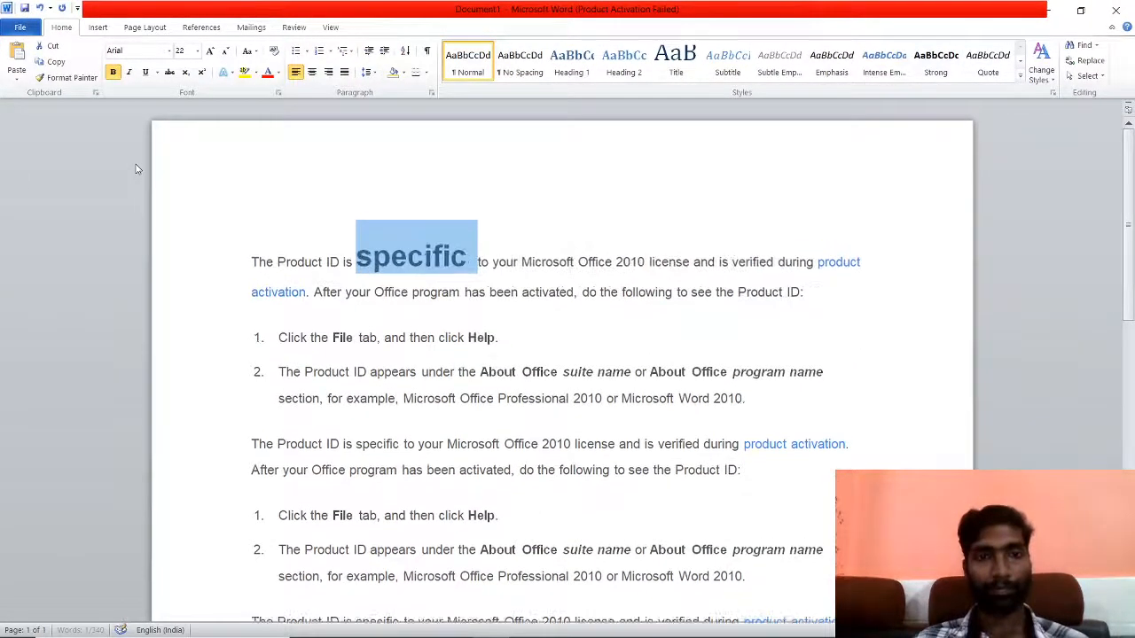
{"action": "key", "text": "ctrl+shift+period"}
{"action": "key", "text": "ctrl+shift+period"}
{"action": "key", "text": "ctrl+shift+period"}
{"action": "key", "text": "ctrl+shift+period"}
{"action": "key", "text": "ctrl+shift+period"}
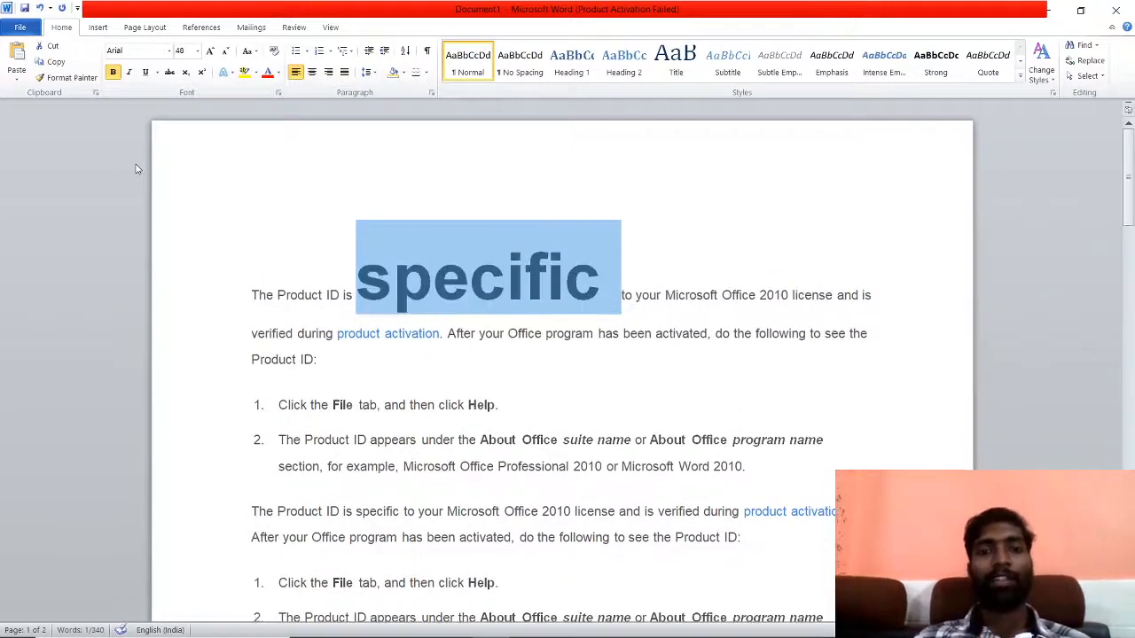
Step: Add a new line reading "CTRL SHIFT >" below the first paragraph and select that line
{"action": "left_click", "coordinate": [375, 354]}
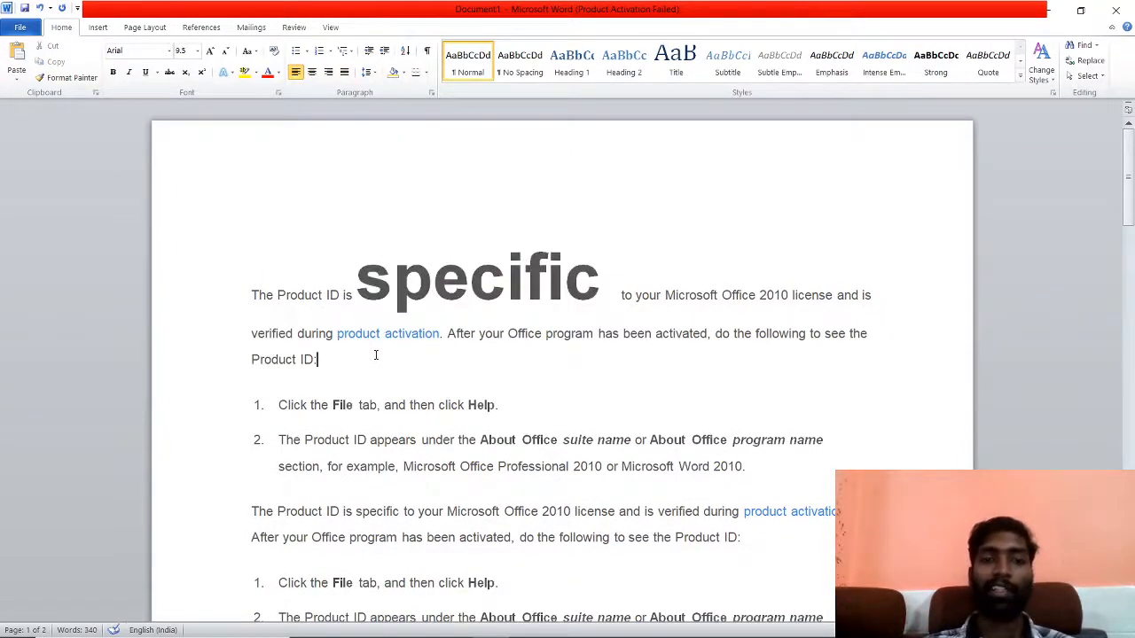
{"action": "key", "text": "Return"}
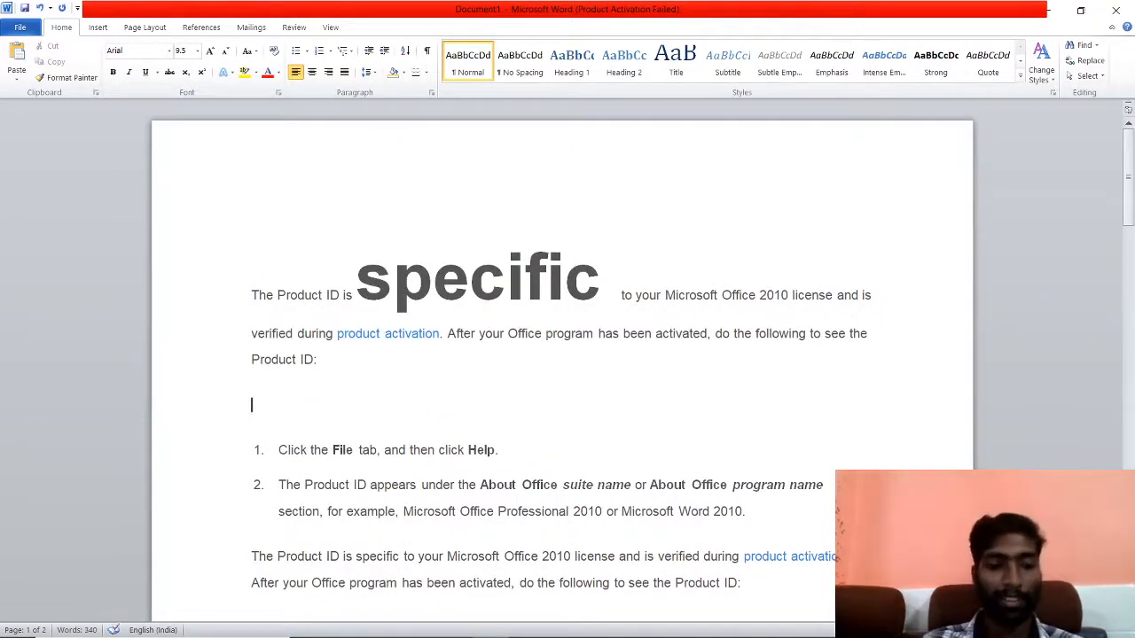
{"action": "type", "text": "CTRL"}
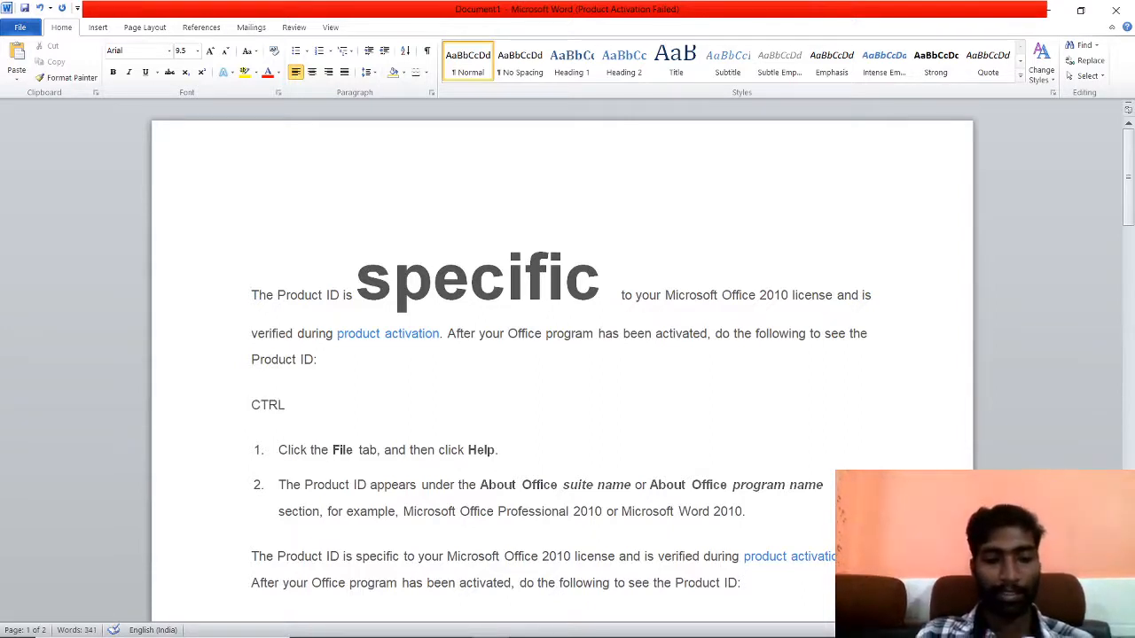
{"action": "type", "text": "SHIFT"}
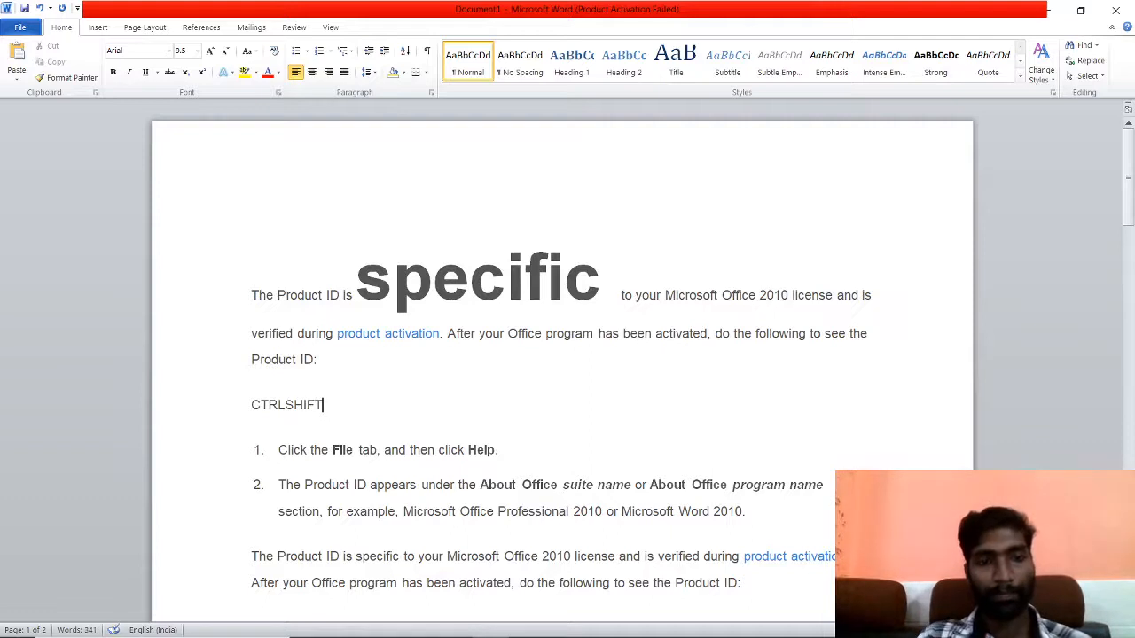
{"action": "key", "text": "Left"}
{"action": "key", "text": "Left"}
{"action": "key", "text": "Left"}
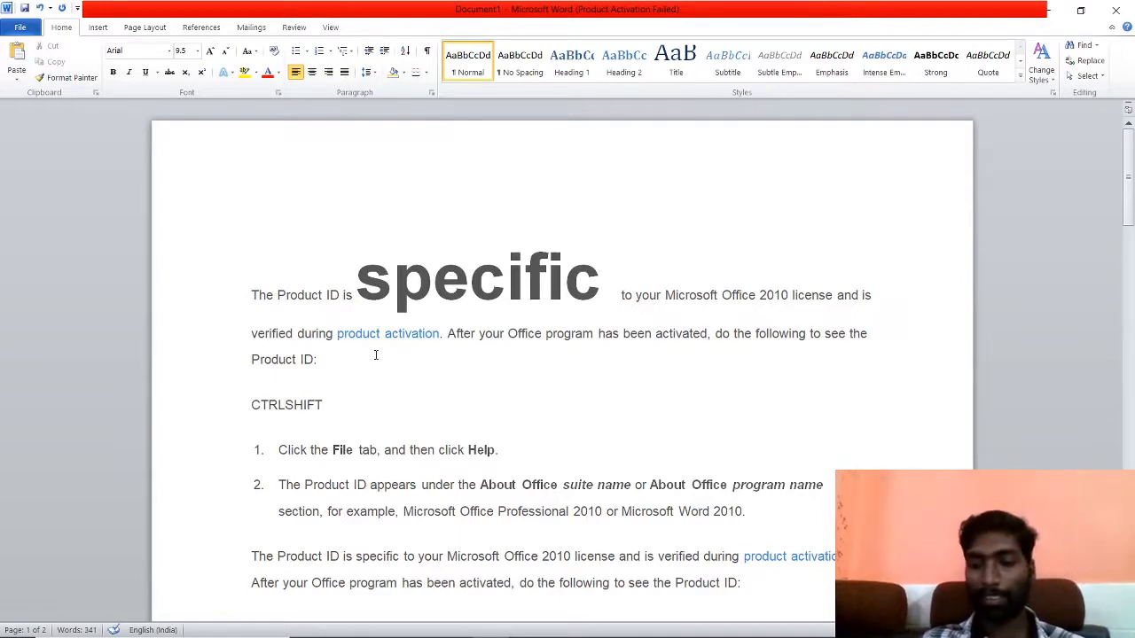
{"action": "key", "text": "End"}
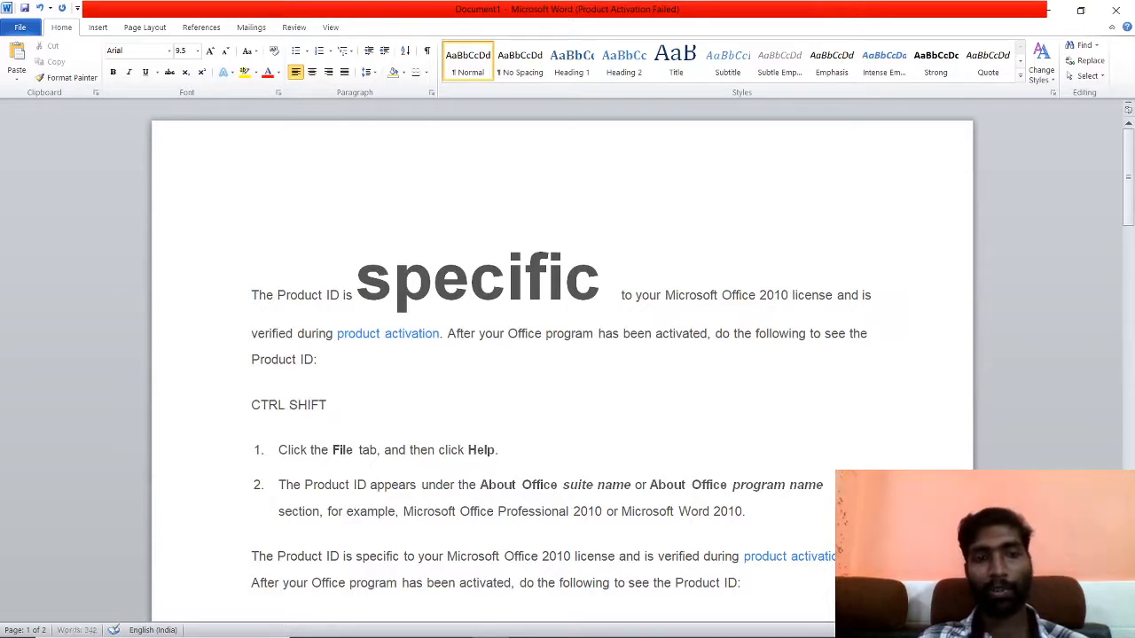
{"action": "type", "text": ">"}
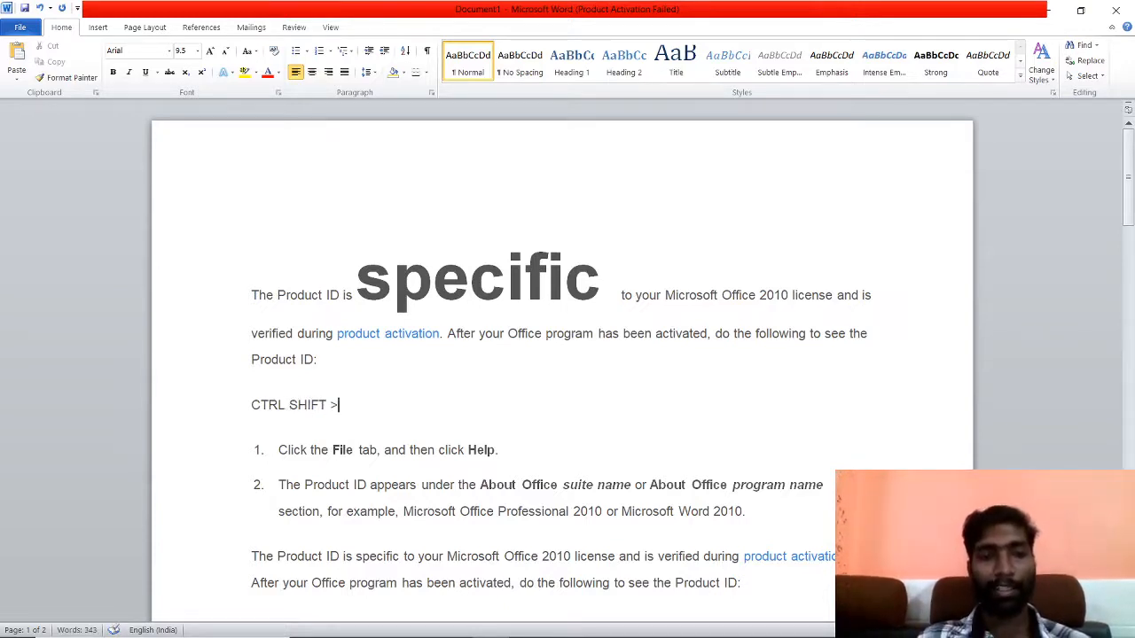
{"action": "type", "text": ","}
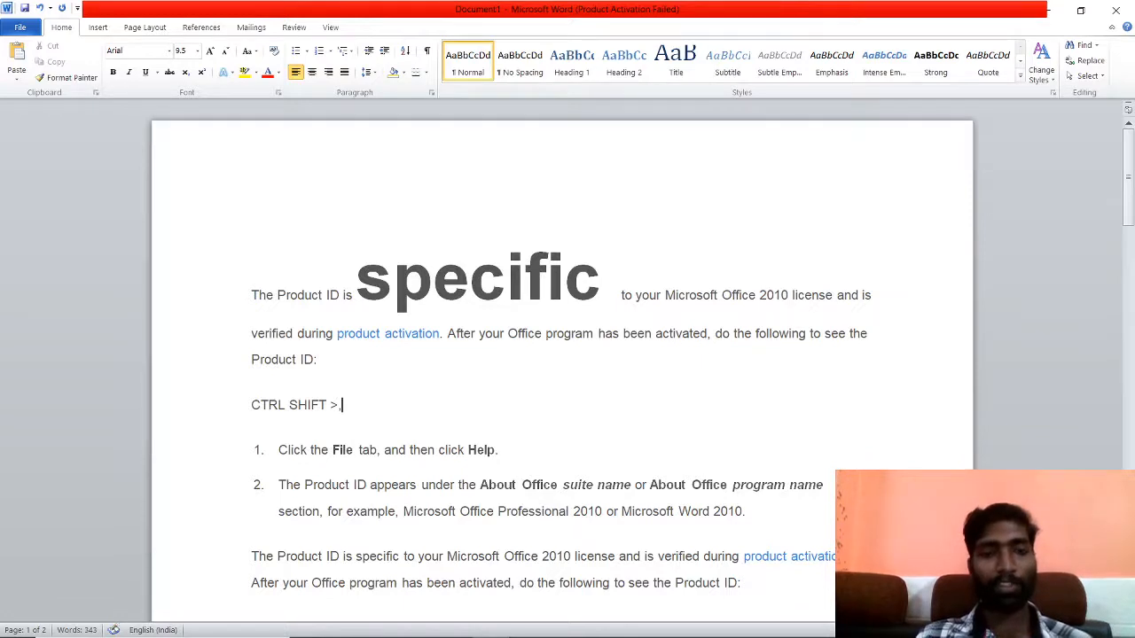
{"action": "key", "text": "BackSpace"}
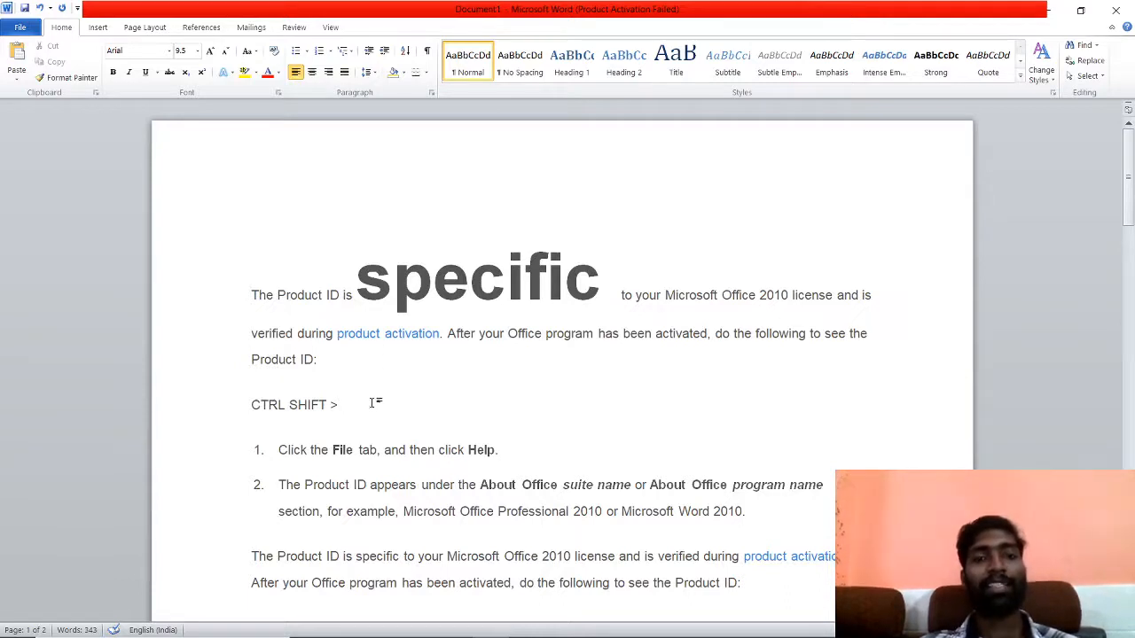
{"action": "left_click_drag", "start_coordinate": [373, 399], "coordinate": [273, 408]}
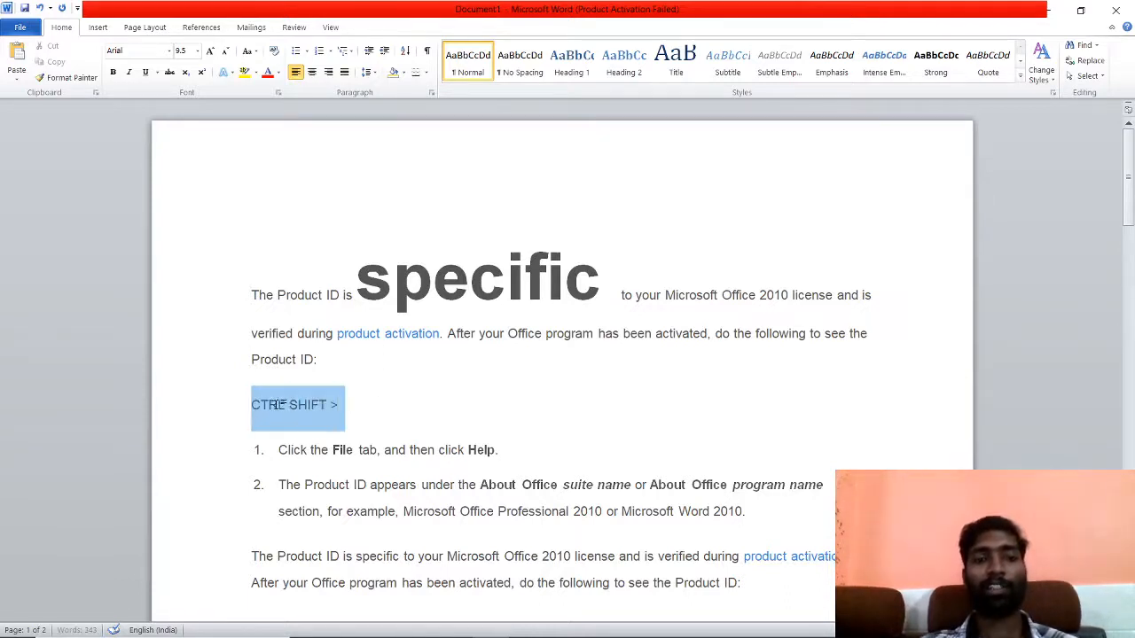
Step: Toggle bold off and back on for the word "specific" and make it italic with a wavy underline
{"action": "left_click", "coordinate": [406, 410]}
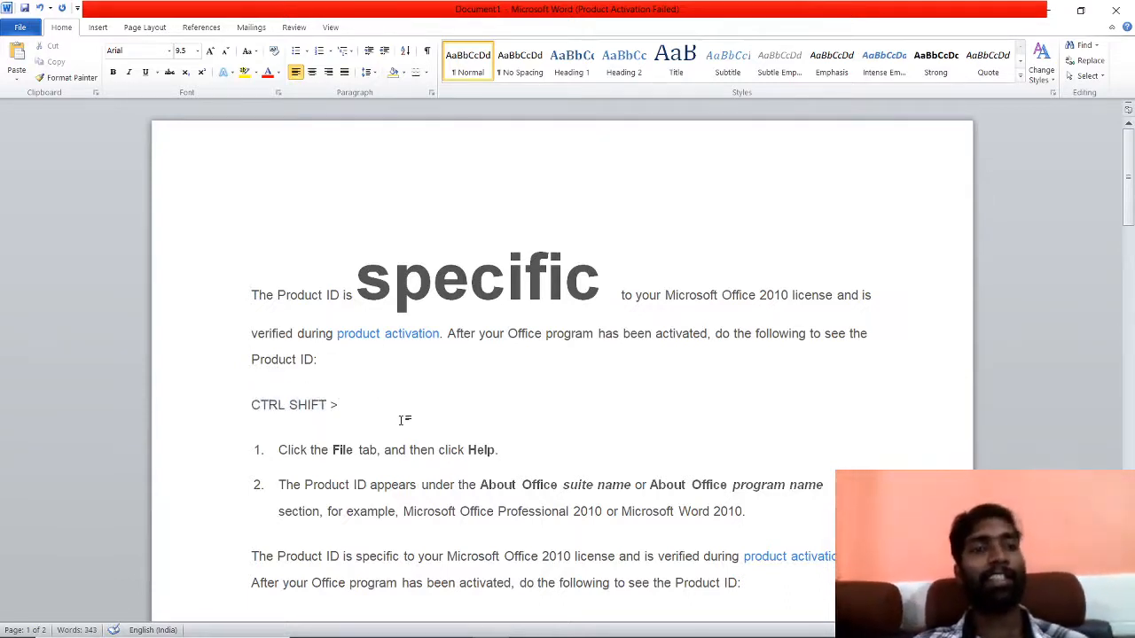
{"action": "double_click", "coordinate": [448, 258]}
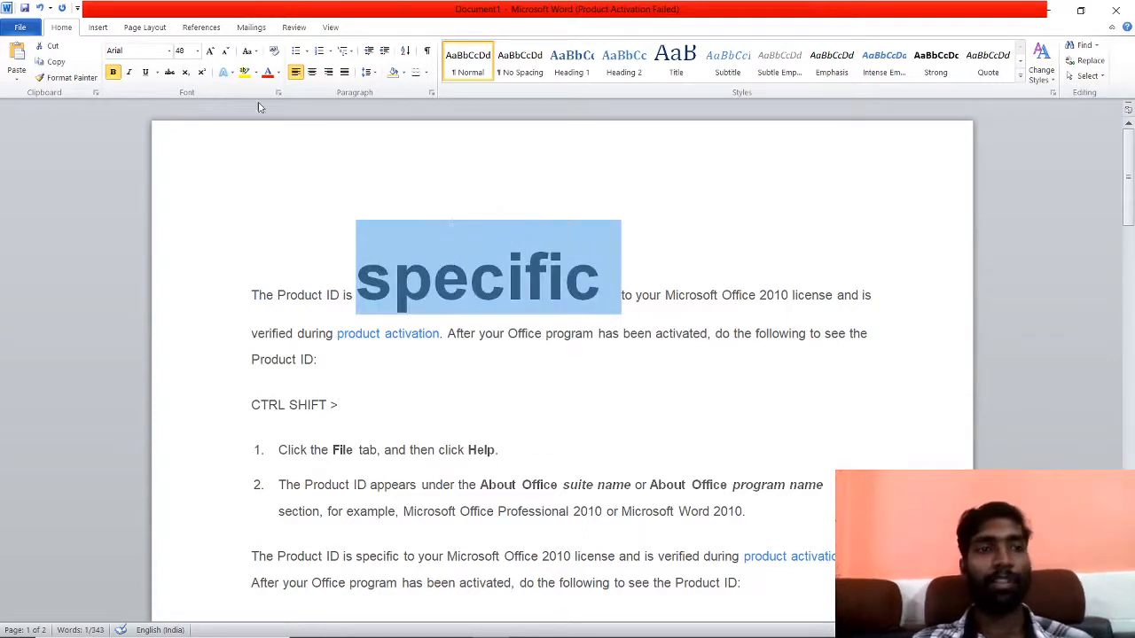
{"action": "left_click", "coordinate": [113, 73]}
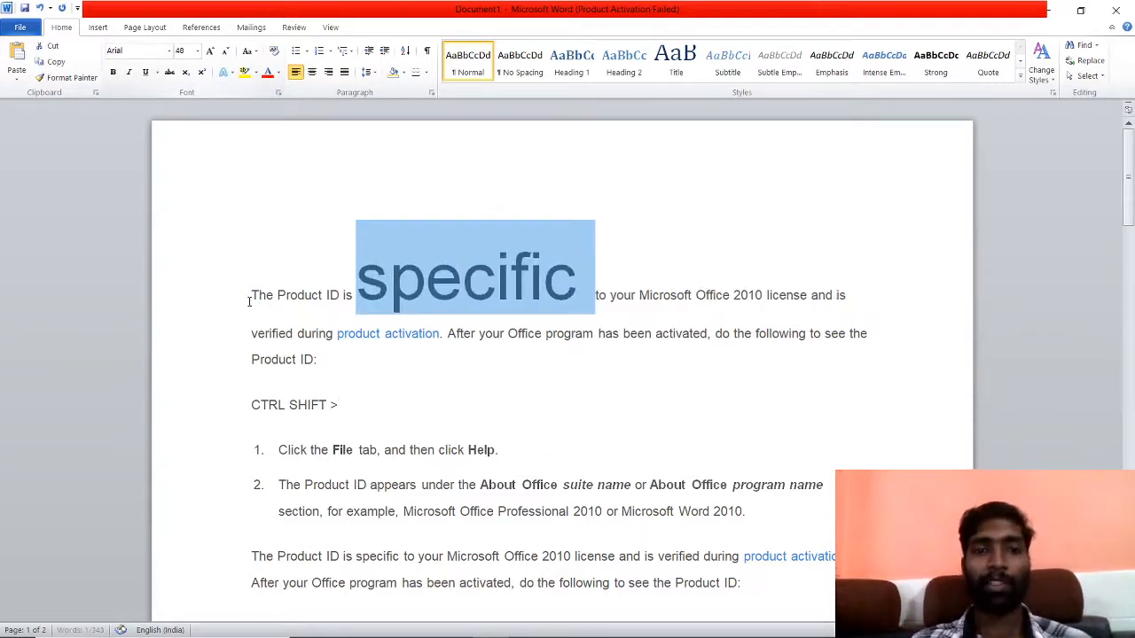
{"action": "left_click", "coordinate": [113, 72]}
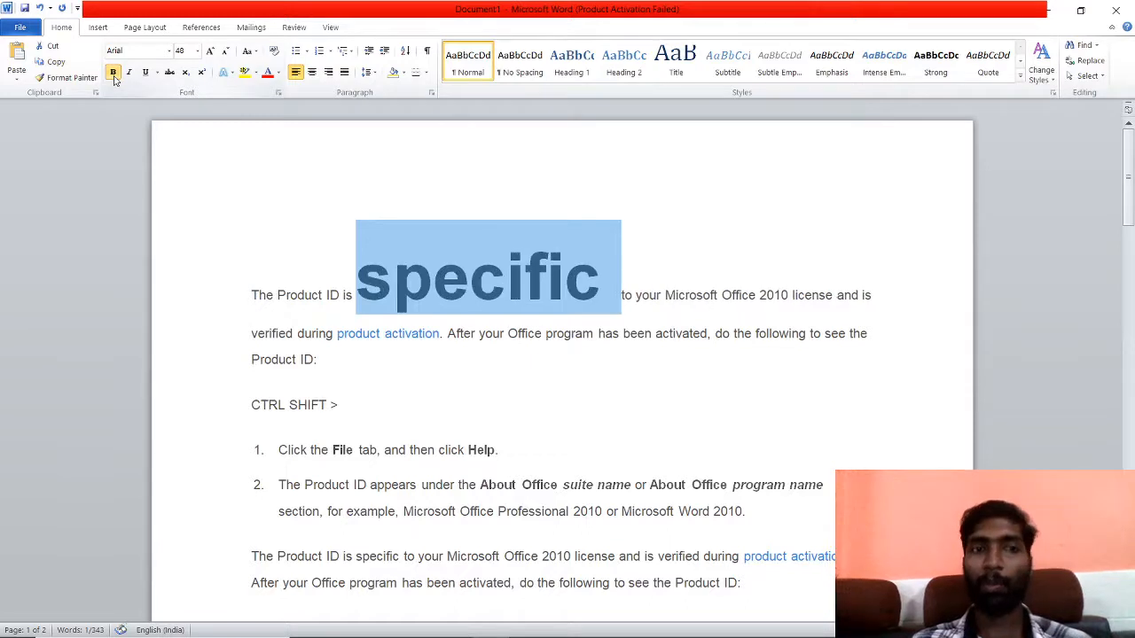
{"action": "left_click", "coordinate": [129, 73]}
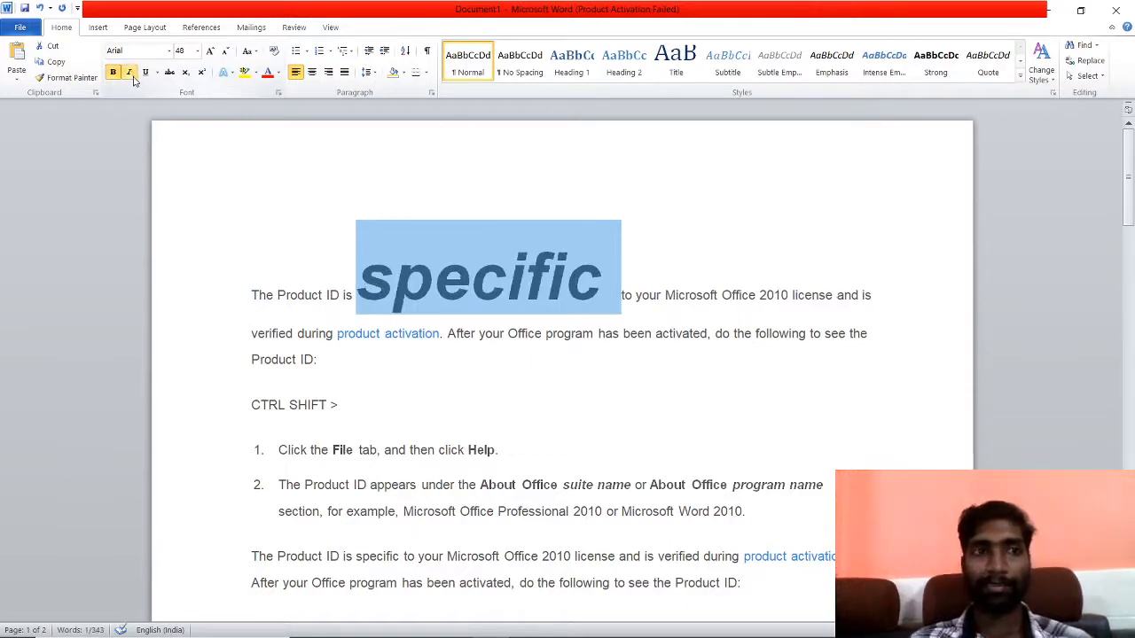
{"action": "left_click", "coordinate": [145, 72]}
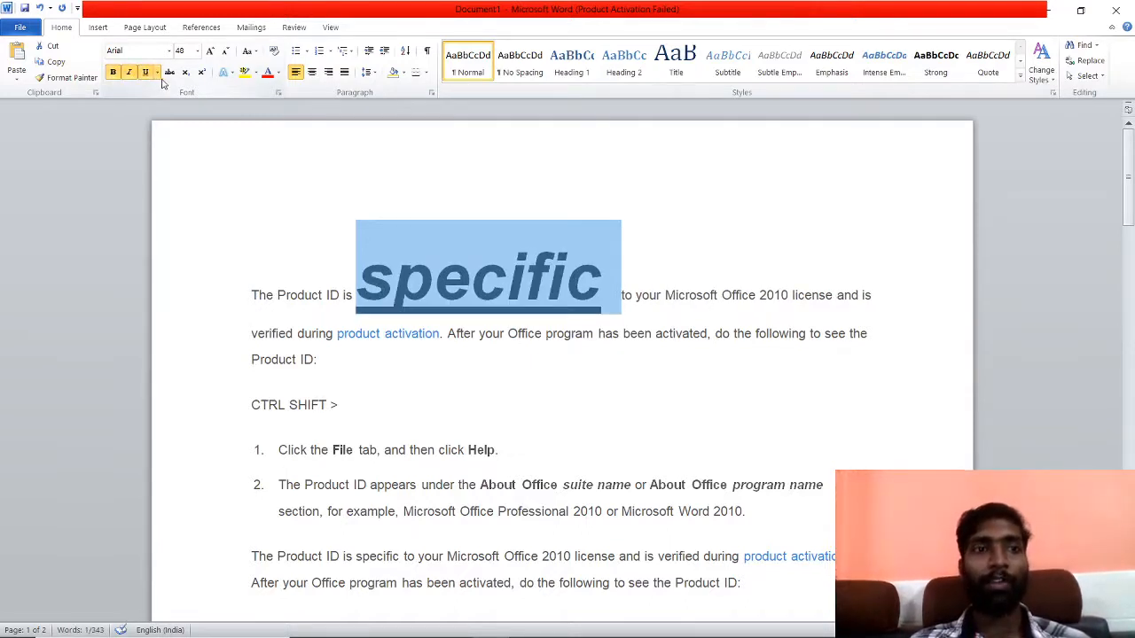
{"action": "left_click", "coordinate": [160, 73]}
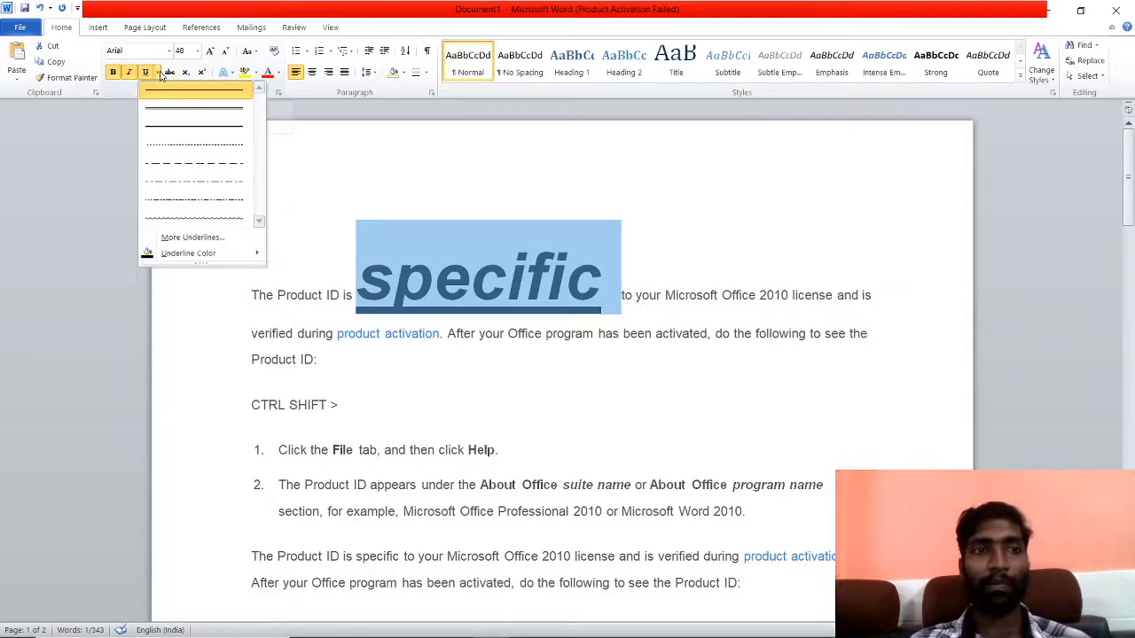
{"action": "left_click", "coordinate": [192, 218]}
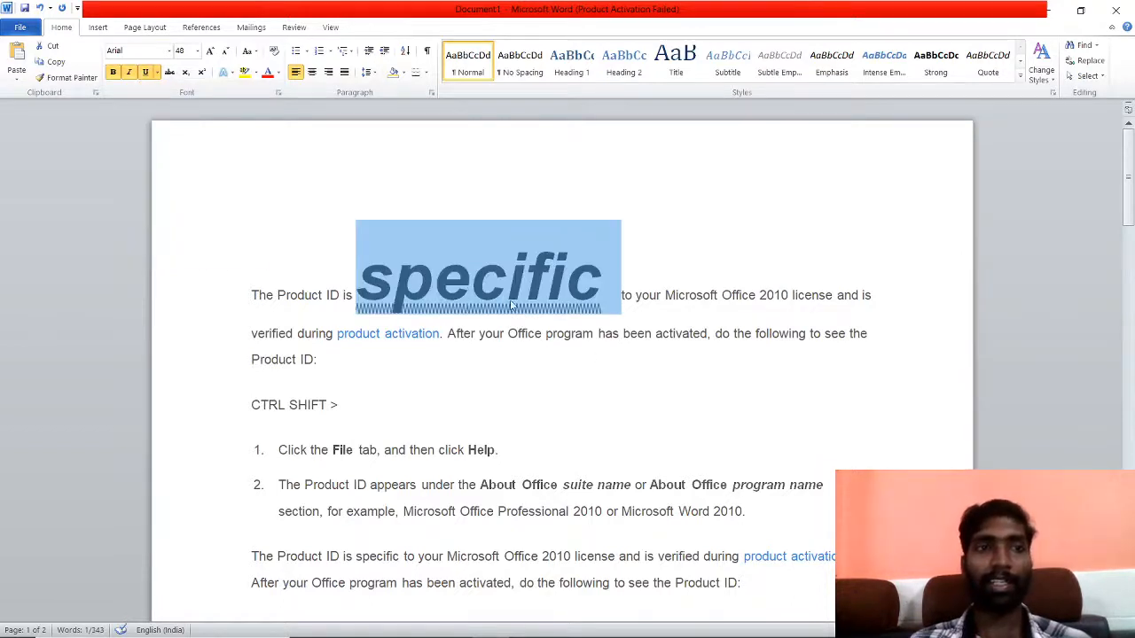
Step: Try strikethrough on the word "specific" and remove it again
{"action": "left_click", "coordinate": [169, 73]}
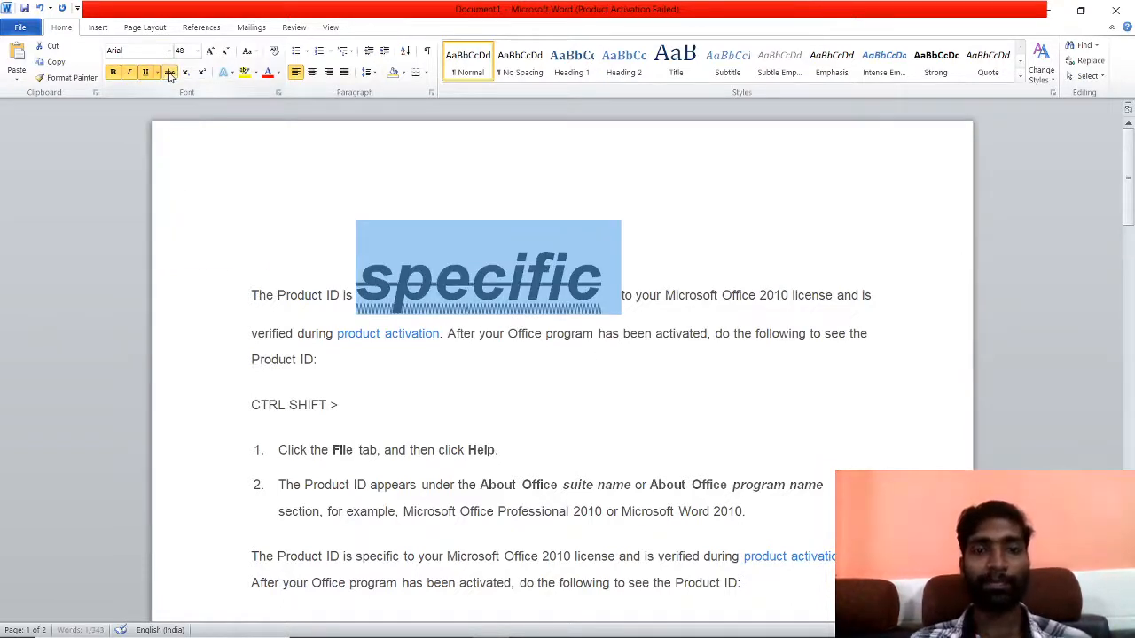
{"action": "left_click", "coordinate": [169, 73]}
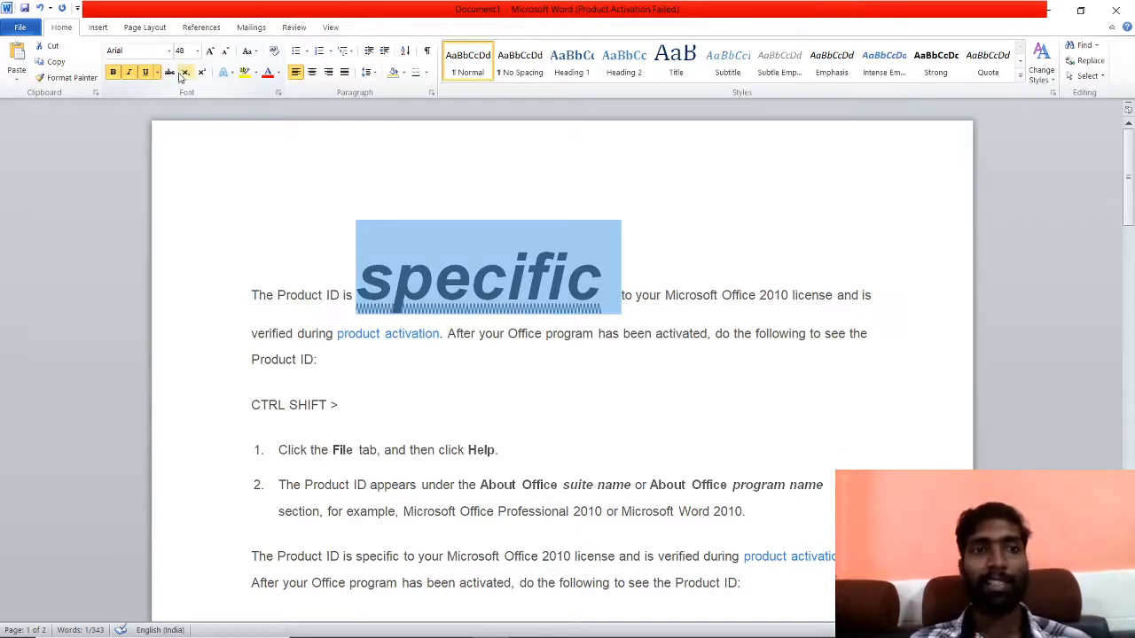
Step: Add three lines below "CTRL SHIFT >" and enter "X2-Y2" on the first one
{"action": "left_click", "coordinate": [373, 405]}
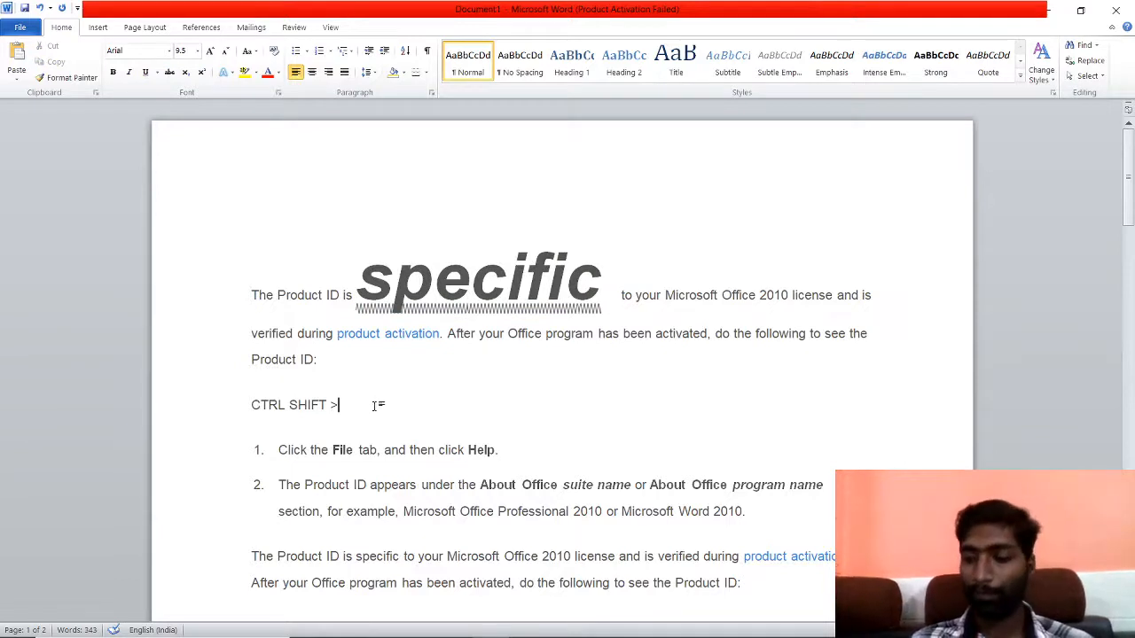
{"action": "key", "text": "Return"}
{"action": "key", "text": "Return"}
{"action": "key", "text": "Return"}
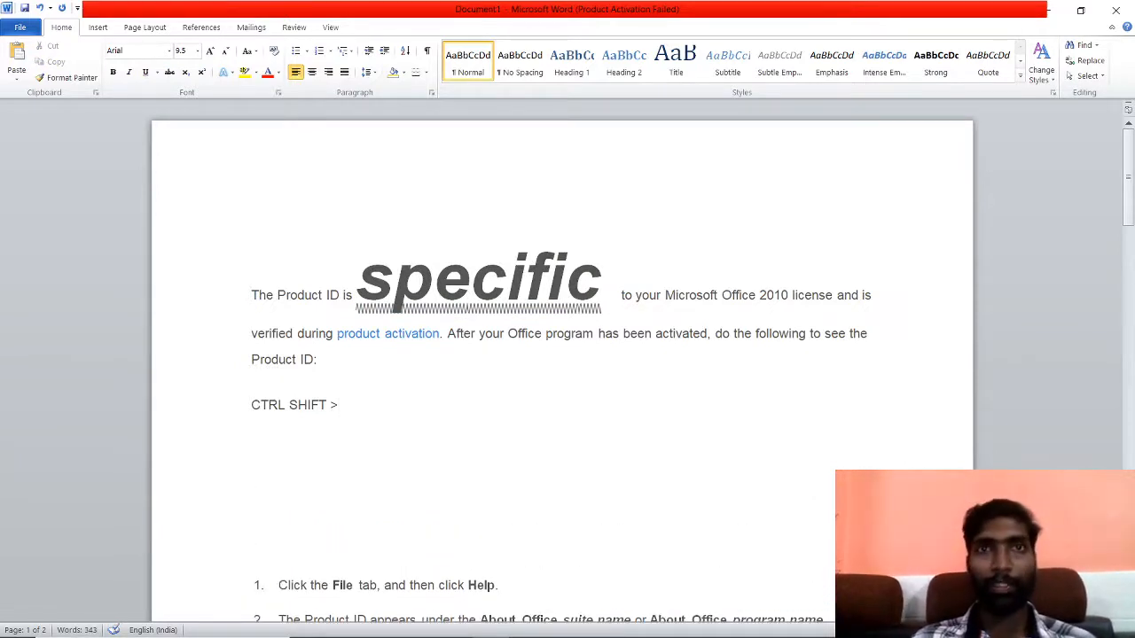
{"action": "key", "text": "Up"}
{"action": "key", "text": "Up"}
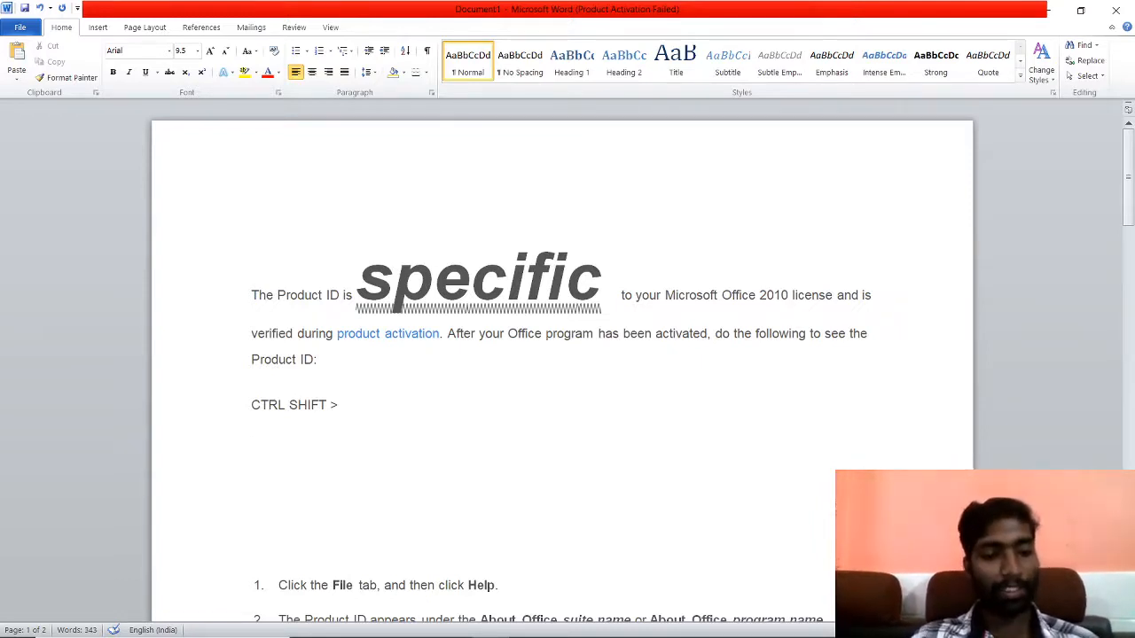
{"action": "type", "text": "X2"}
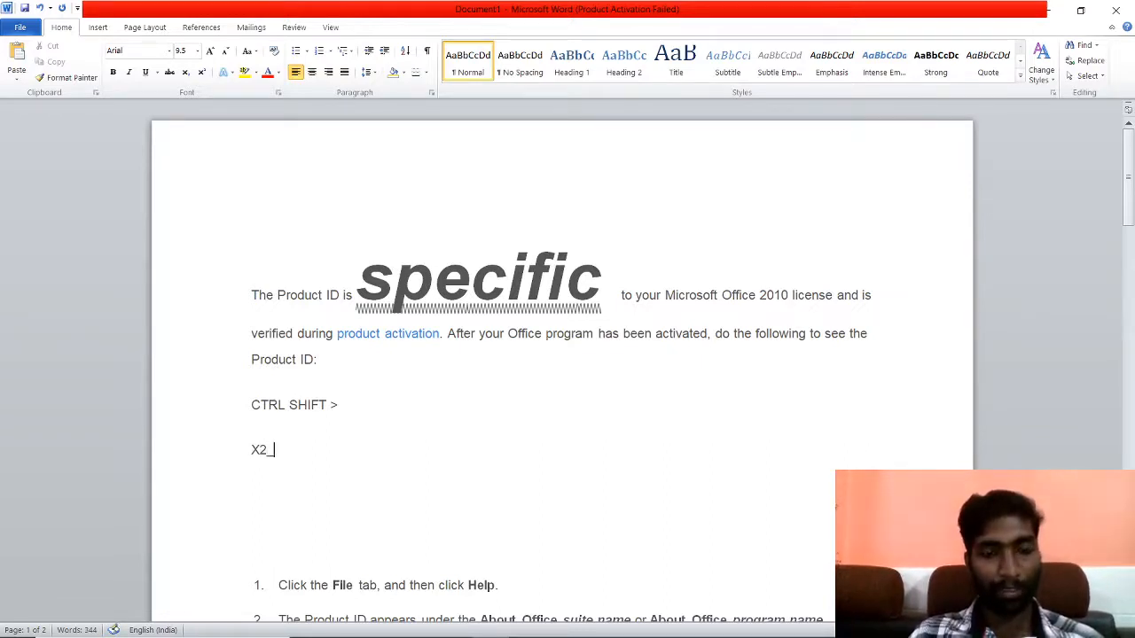
{"action": "type", "text": "Y2"}
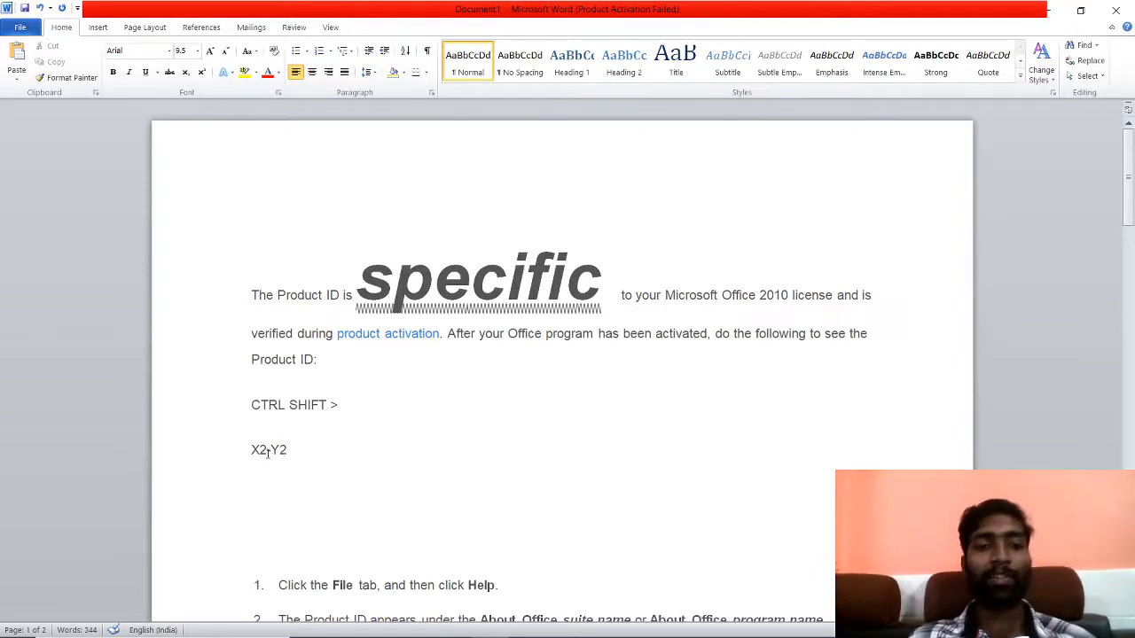
Step: Format both 2s in "X2-Y2" as superscript
{"action": "left_click_drag", "start_coordinate": [267, 452], "coordinate": [259, 452]}
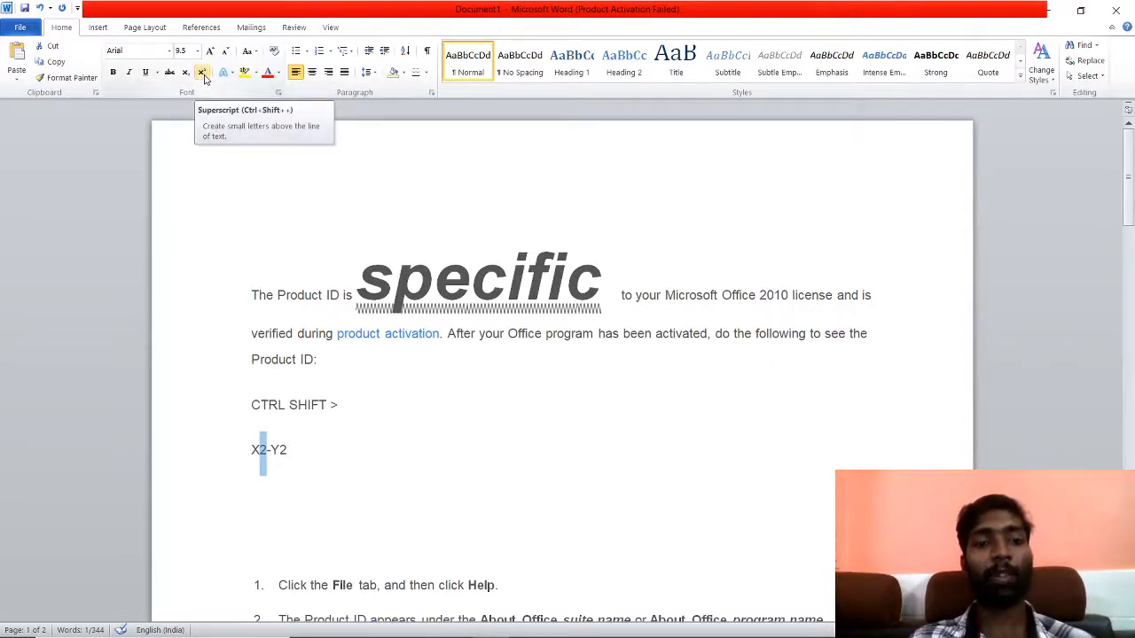
{"action": "left_click", "coordinate": [203, 75]}
{"action": "left_click", "coordinate": [284, 454]}
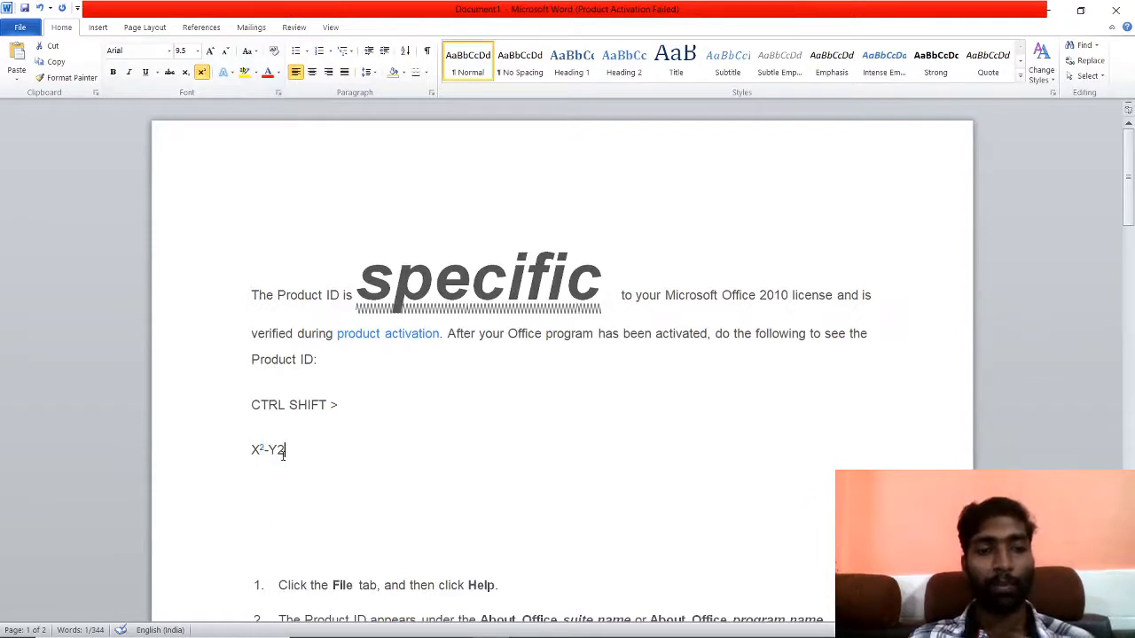
{"action": "left_click_drag", "start_coordinate": [283, 454], "coordinate": [277, 451]}
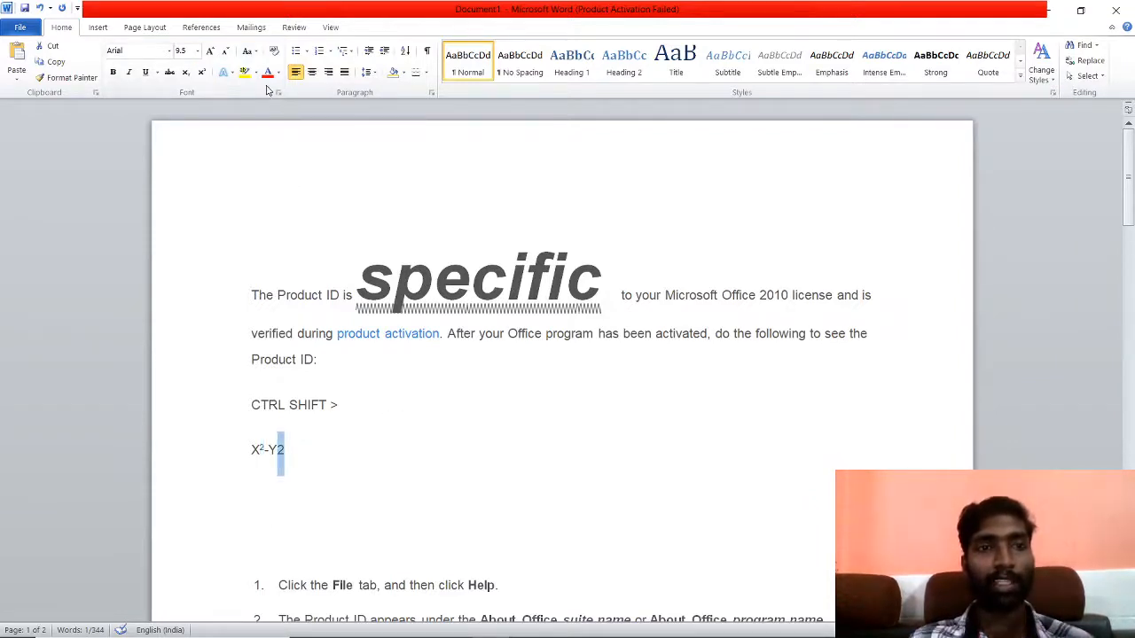
{"action": "left_click", "coordinate": [202, 71]}
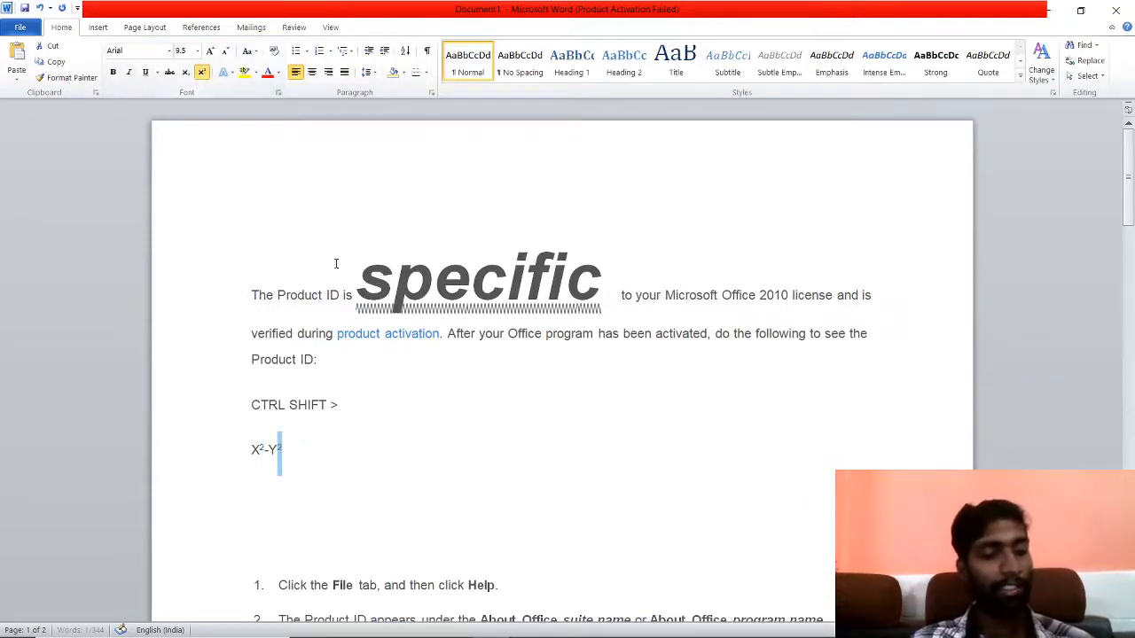
Step: Select the whole X²-Y² line and enlarge it stepwise to font size 100
{"action": "triple_click", "coordinate": [264, 457]}
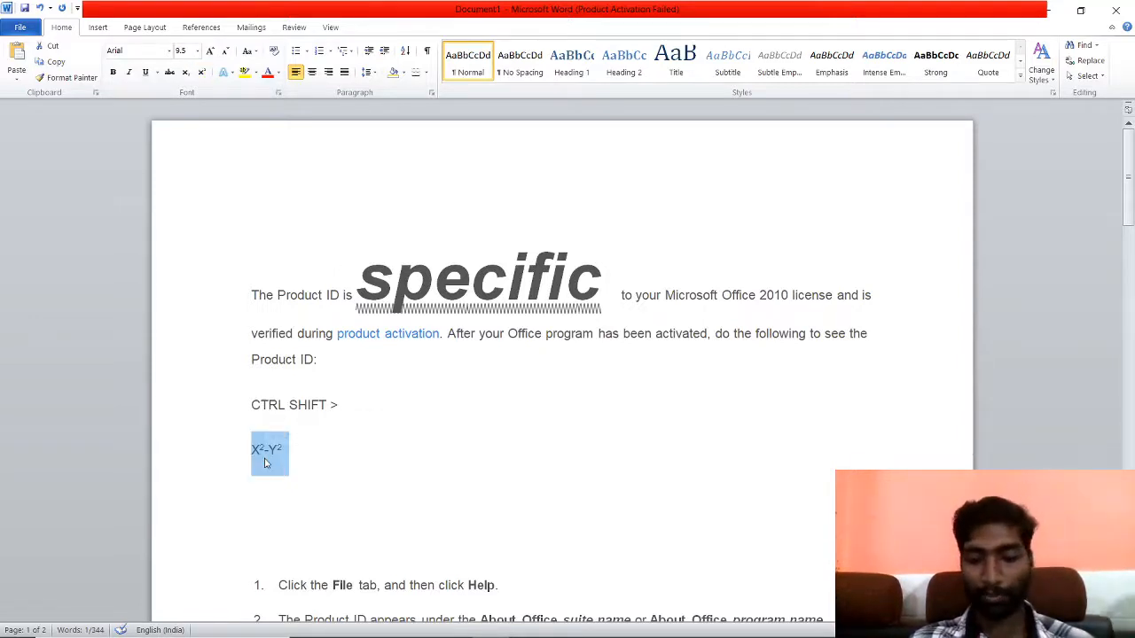
{"action": "key", "text": "ctrl+shift+period"}
{"action": "key", "text": "ctrl+shift+period"}
{"action": "key", "text": "ctrl+shift+period"}
{"action": "key", "text": "ctrl+shift+period"}
{"action": "key", "text": "ctrl+shift+period"}
{"action": "key", "text": "ctrl+shift+period"}
{"action": "key", "text": "ctrl+shift+period"}
{"action": "key", "text": "ctrl+shift+period"}
{"action": "key", "text": "ctrl+shift+period"}
{"action": "key", "text": "ctrl+shift+period"}
{"action": "key", "text": "ctrl+shift+period"}
{"action": "key", "text": "ctrl+shift+period"}
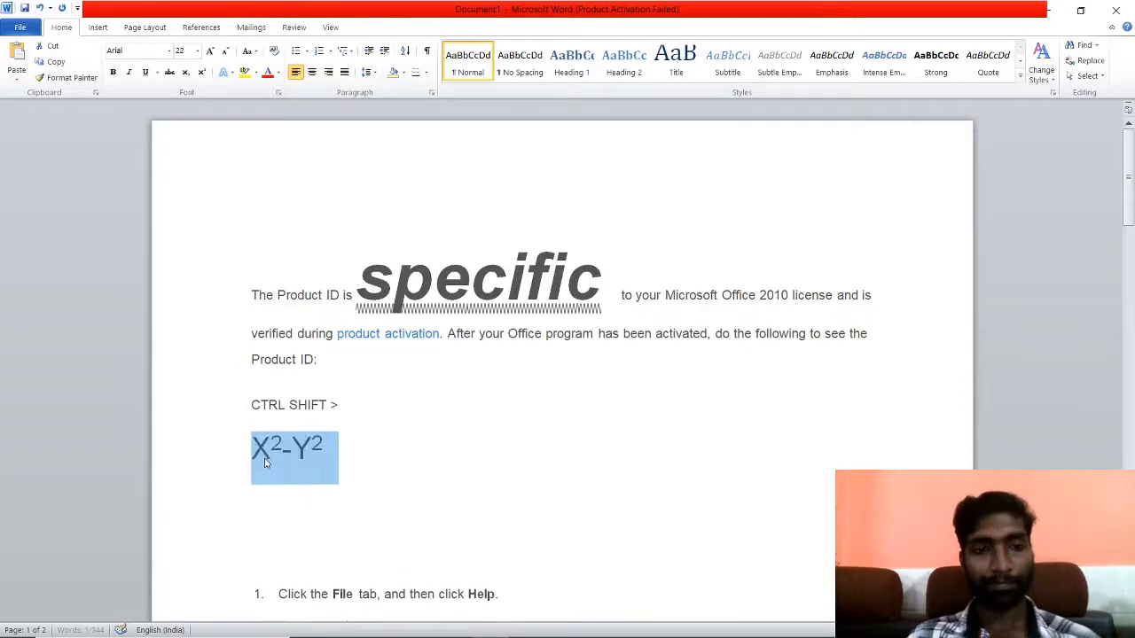
{"action": "key", "text": "ctrl+shift+period"}
{"action": "key", "text": "ctrl+shift+period"}
{"action": "key", "text": "ctrl+shift+period"}
{"action": "key", "text": "ctrl+shift+period"}
{"action": "key", "text": "ctrl+shift+period"}
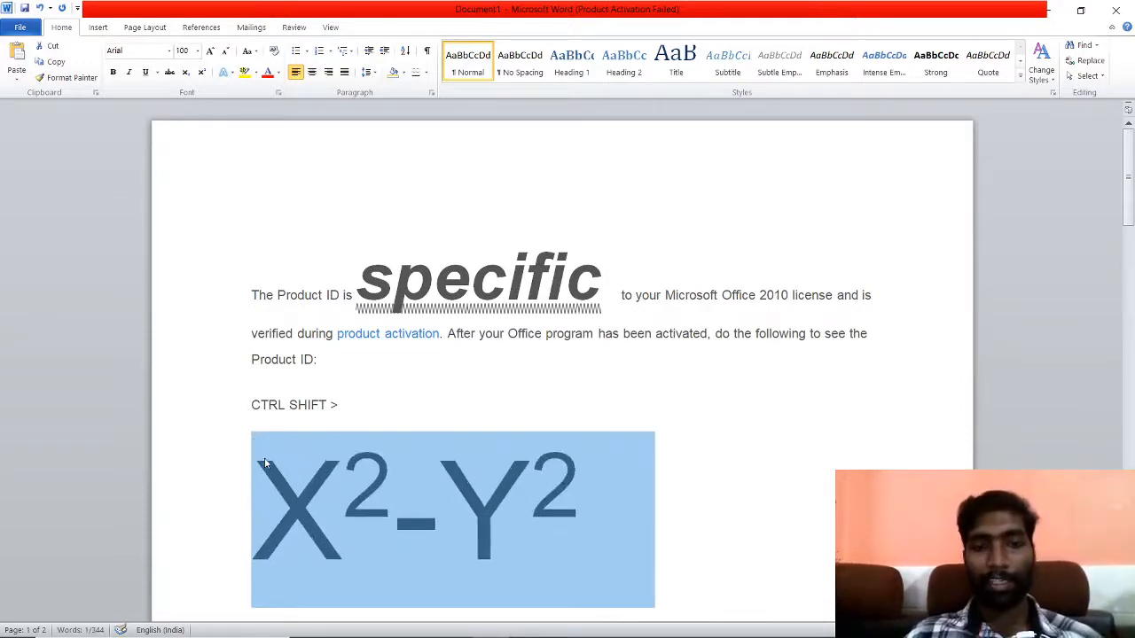
{"action": "scroll", "coordinate": [684, 463], "scroll_direction": "down", "scroll_amount": 3}
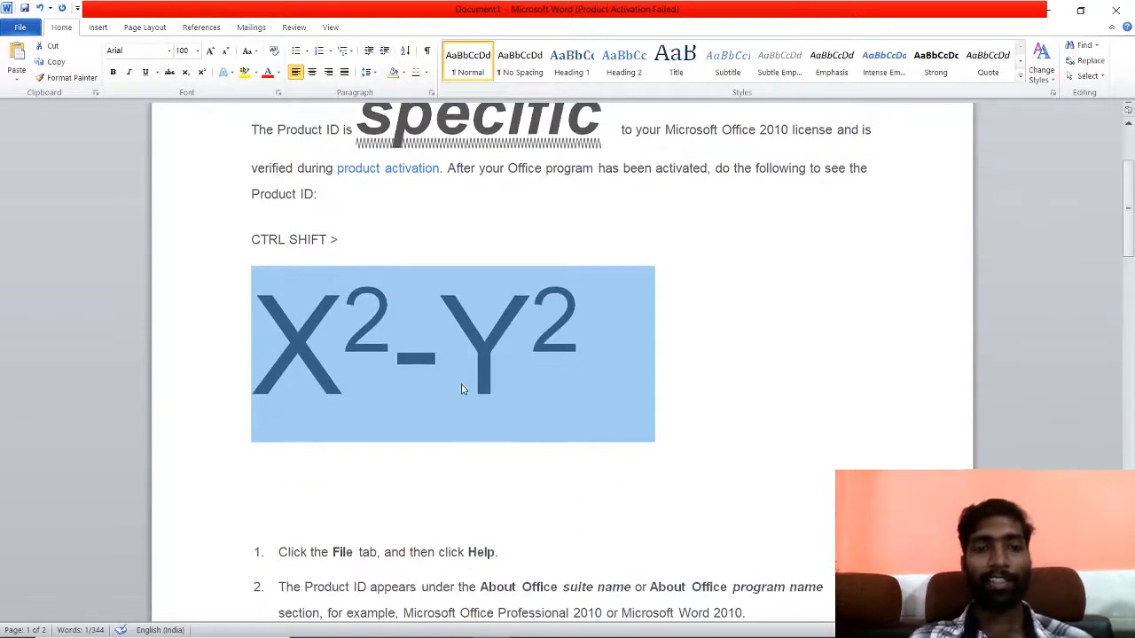
Step: Switch the 2 after X to subscript and back to superscript
{"action": "left_click", "coordinate": [456, 391]}
{"action": "left_click", "coordinate": [376, 345]}
{"action": "key", "text": "shift+Right"}
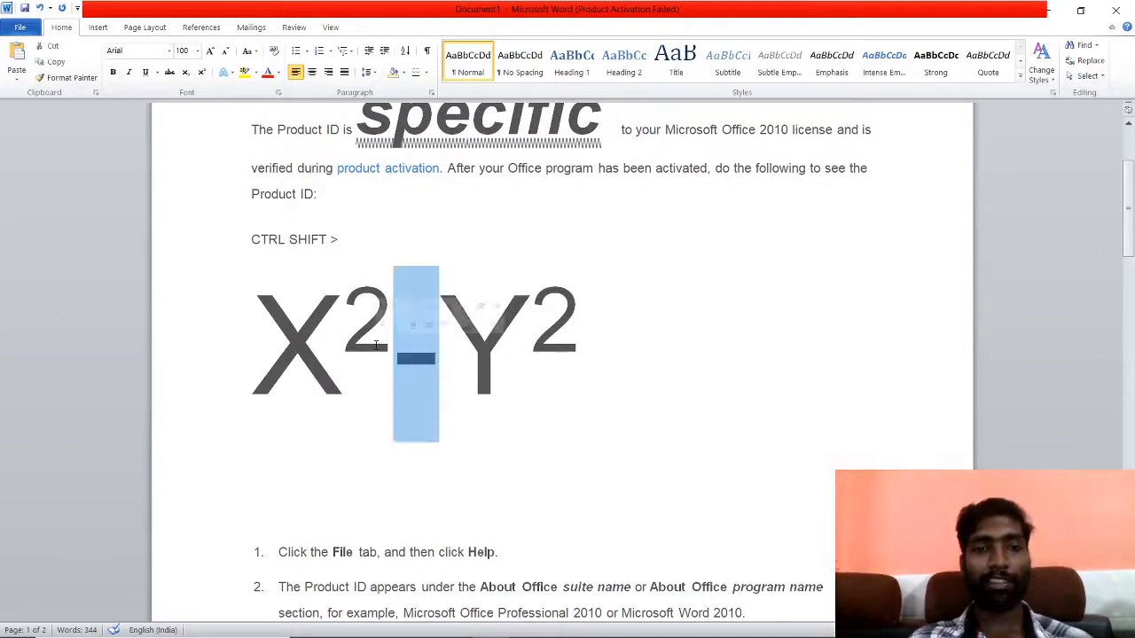
{"action": "key", "text": "shift+Left"}
{"action": "double_click", "coordinate": [376, 346]}
{"action": "left_click_drag", "start_coordinate": [376, 345], "coordinate": [363, 347]}
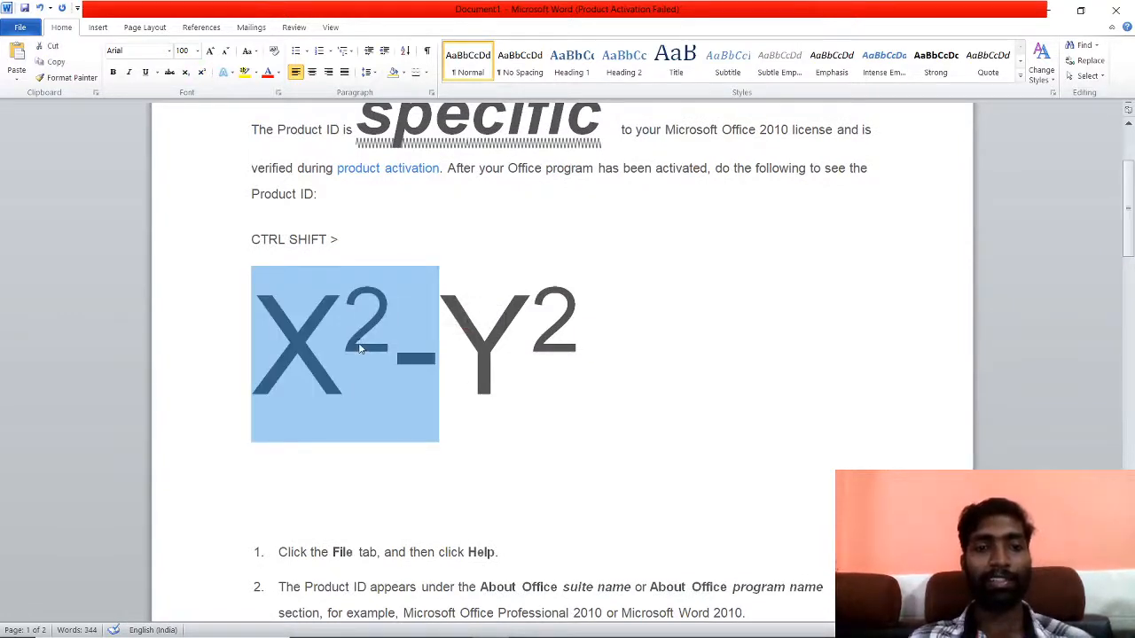
{"action": "left_click", "coordinate": [347, 340]}
{"action": "key", "text": "shift+Right"}
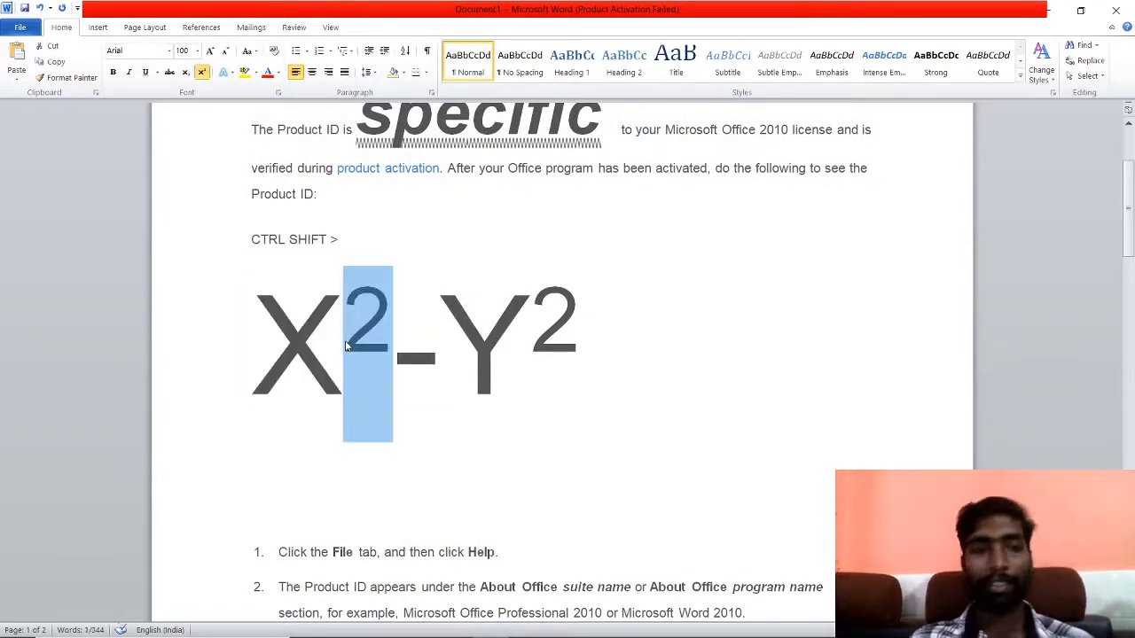
{"action": "left_click", "coordinate": [186, 73]}
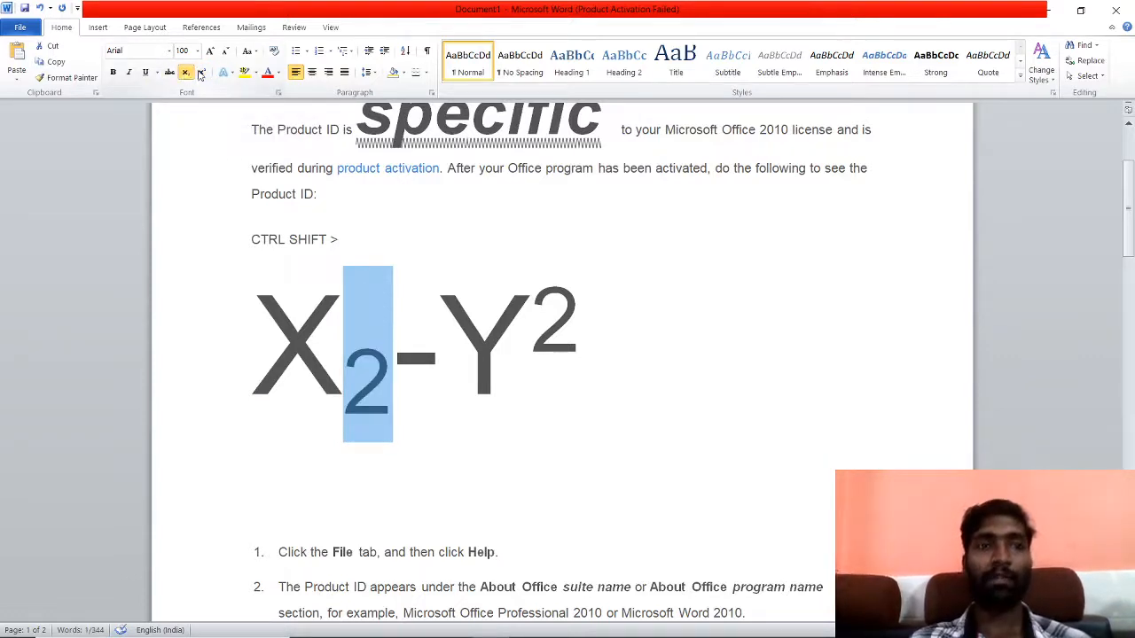
{"action": "left_click", "coordinate": [203, 72]}
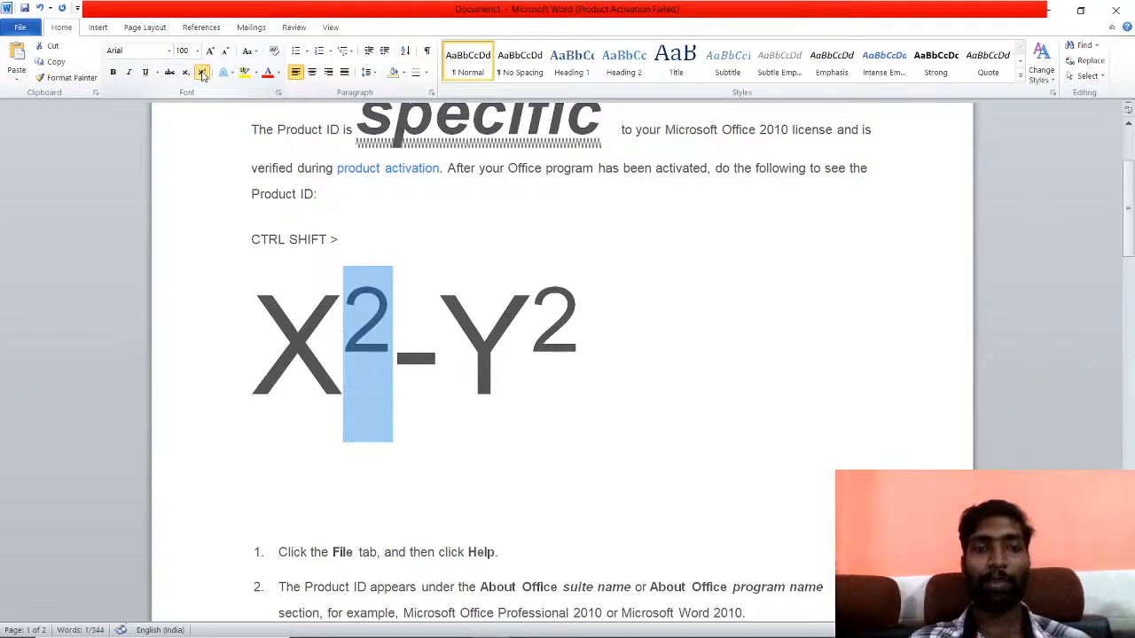
Step: Format "Y2" as subscript, enlarge it stepwise to font size 150 and clear the selection
{"action": "left_click_drag", "start_coordinate": [590, 324], "coordinate": [439, 336]}
{"action": "left_click", "coordinate": [552, 333]}
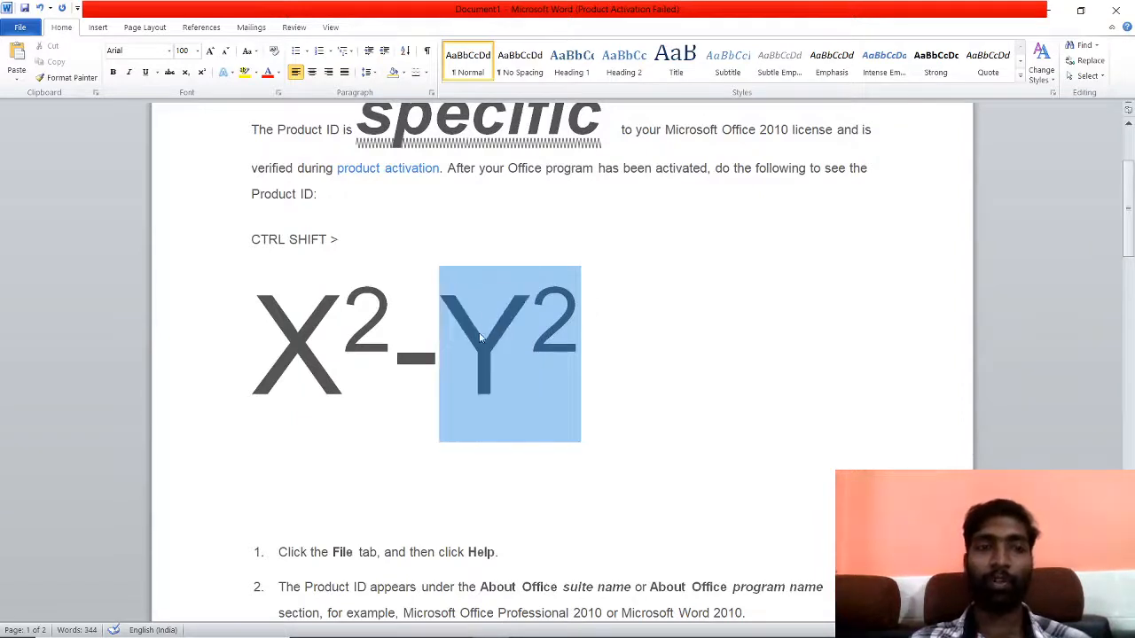
{"action": "left_click", "coordinate": [184, 73]}
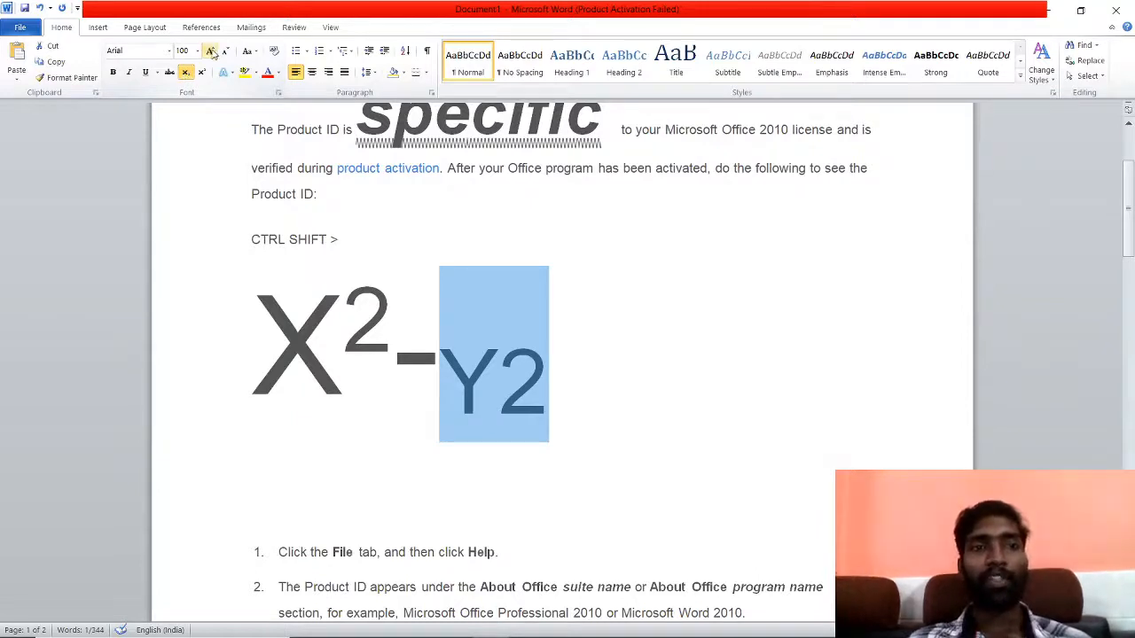
{"action": "left_click", "coordinate": [212, 52]}
{"action": "left_click", "coordinate": [213, 51]}
{"action": "left_click", "coordinate": [212, 52]}
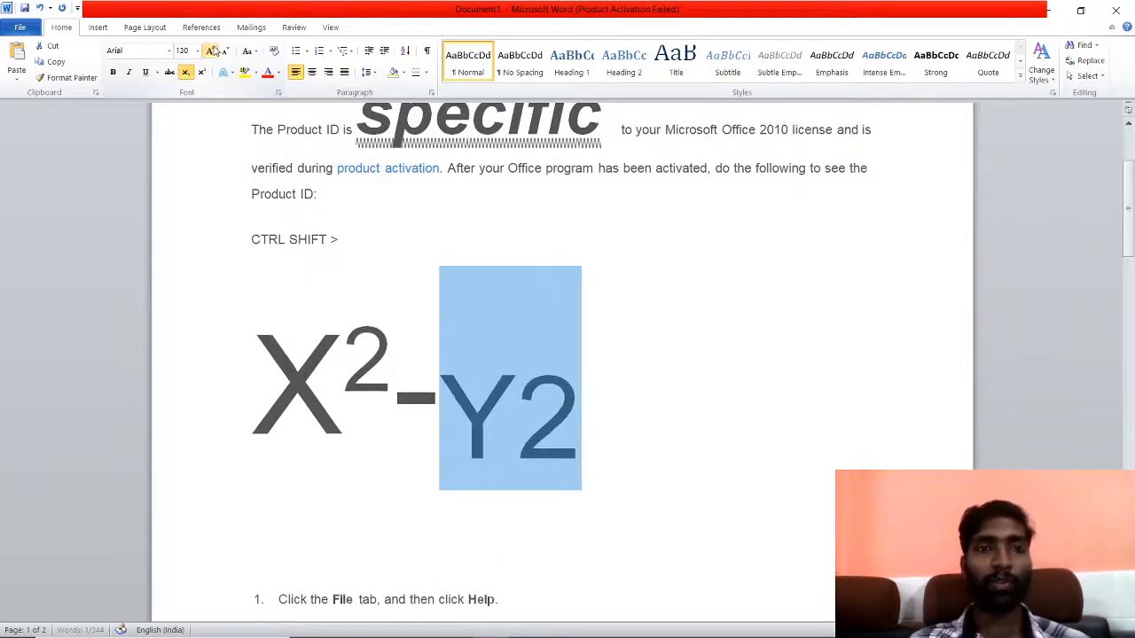
{"action": "left_click", "coordinate": [212, 51]}
{"action": "left_click", "coordinate": [212, 51]}
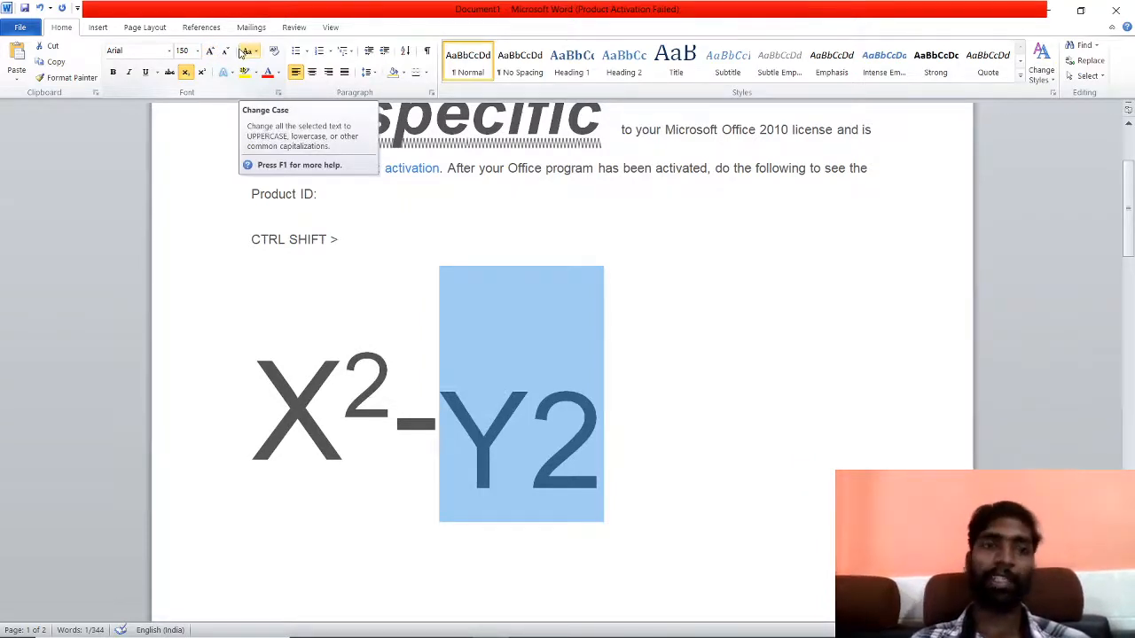
{"action": "left_click", "coordinate": [458, 299]}
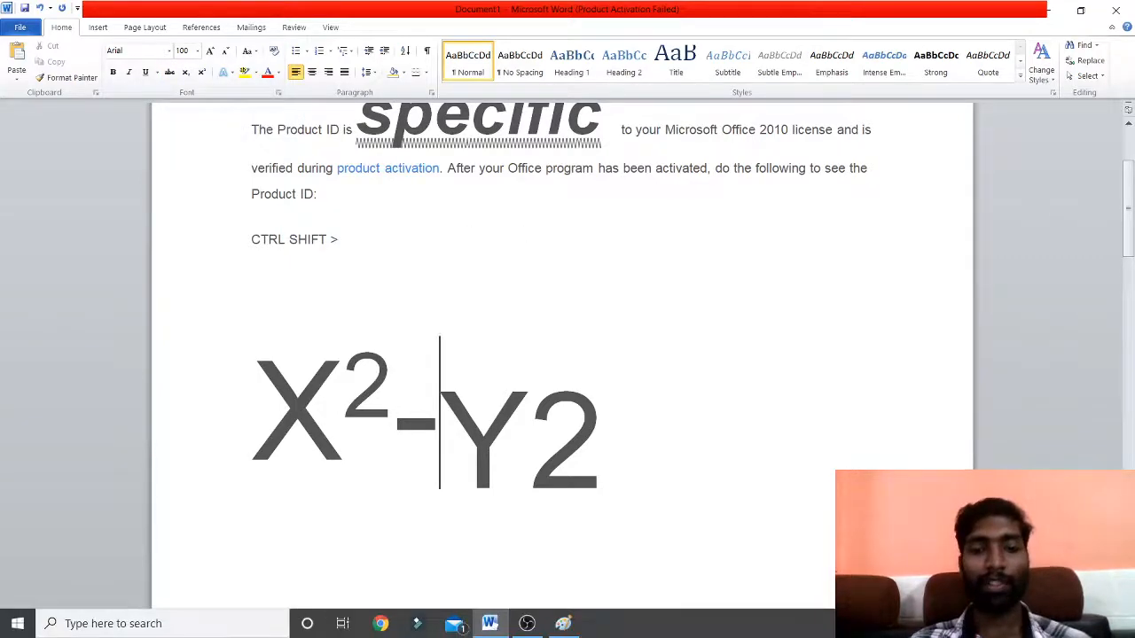
{"action": "left_click", "coordinate": [535, 628]}
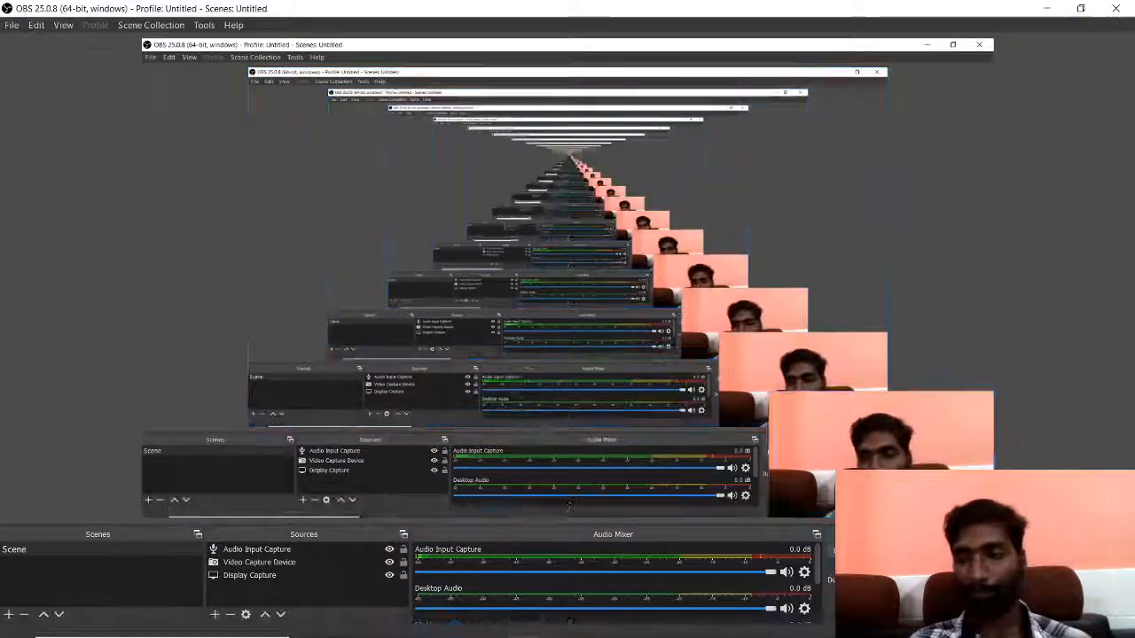